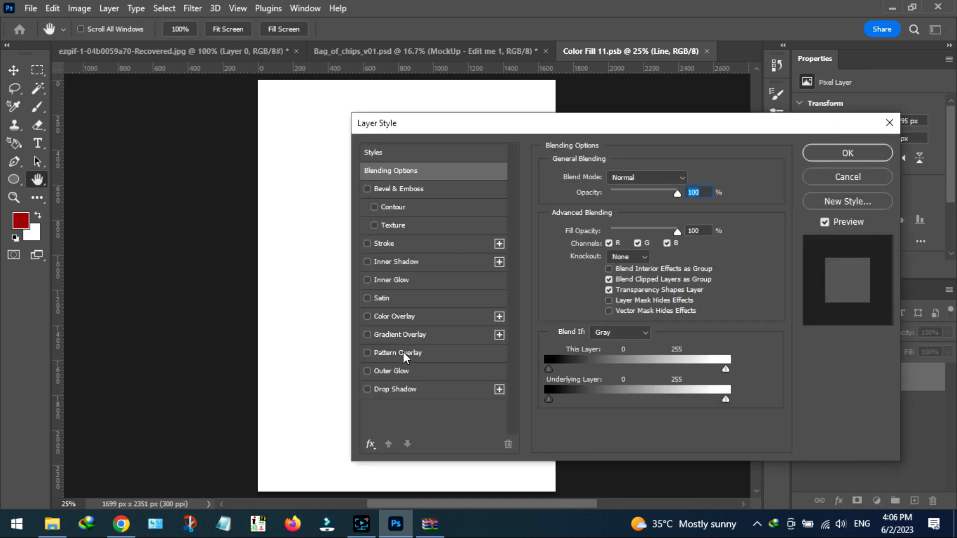
- Apply a Gradient Overlay to the Line background layer using the yellow-to-green preset from the Greens gradient group
click(422, 332)
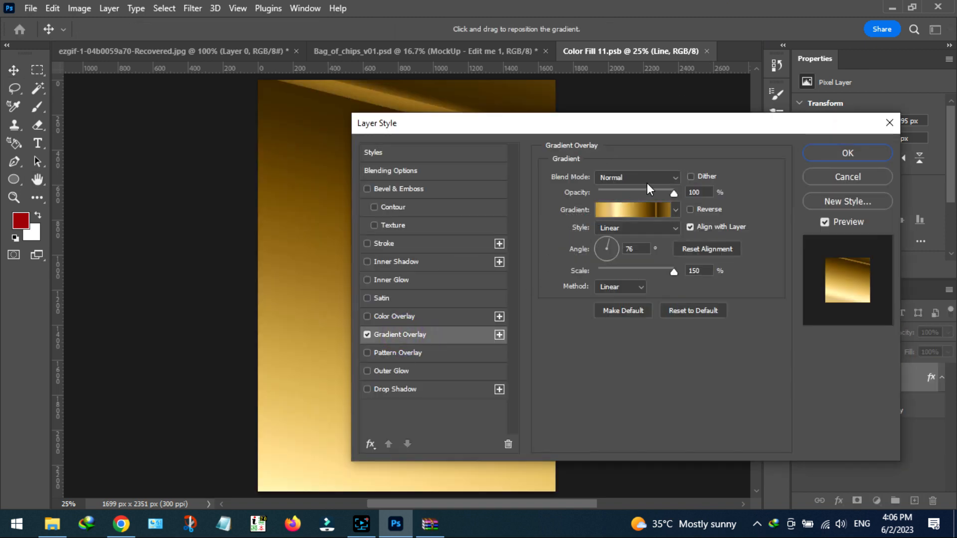
click(646, 208)
scroll(553, 151, down, 4)
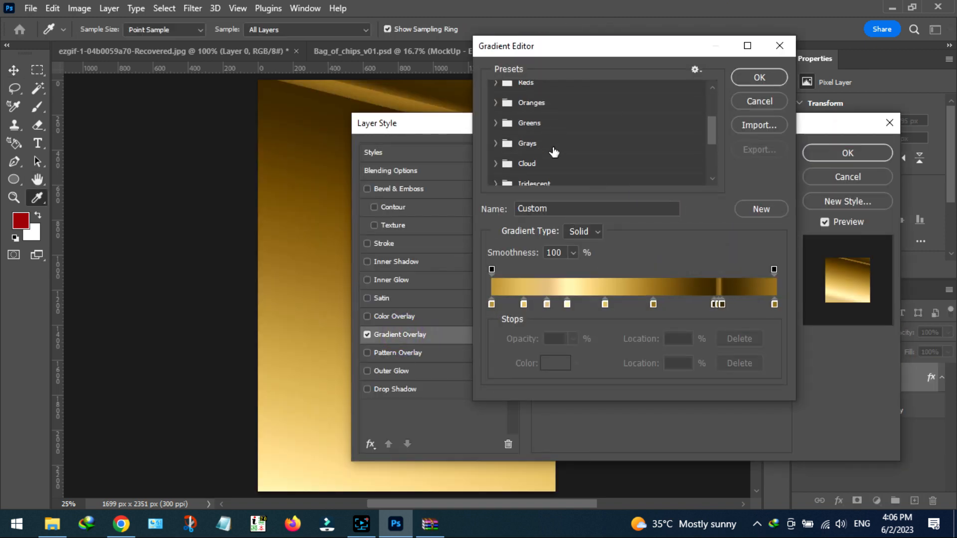
scroll(552, 160, down, 3)
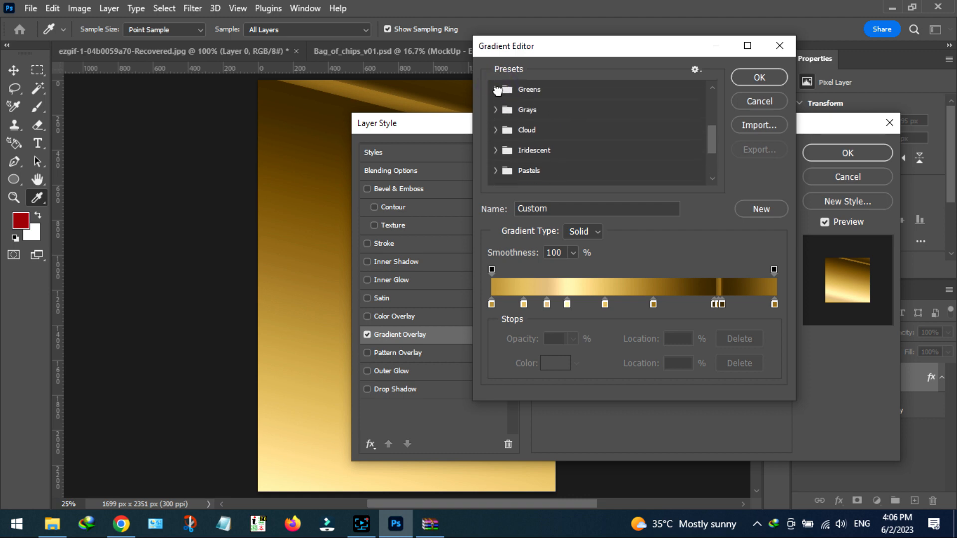
click(496, 89)
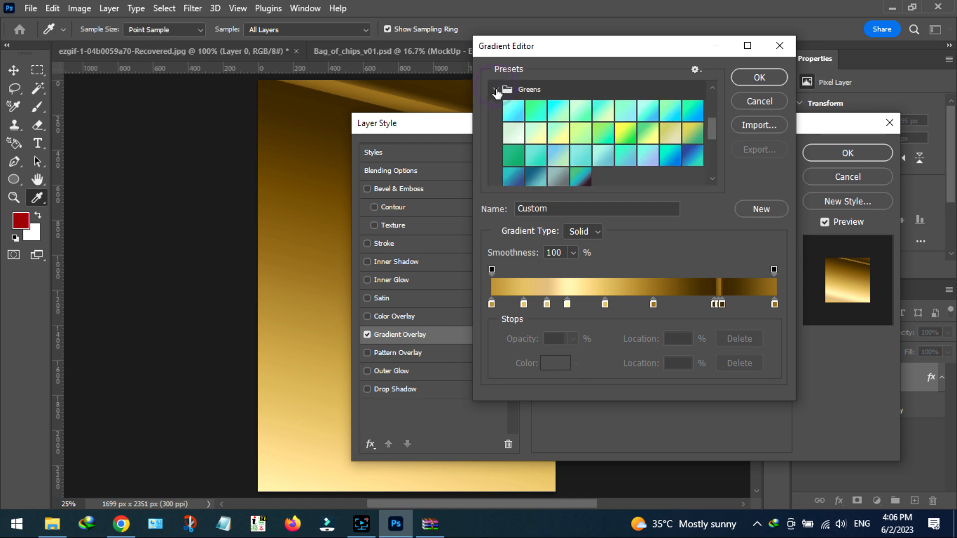
click(619, 140)
click(758, 76)
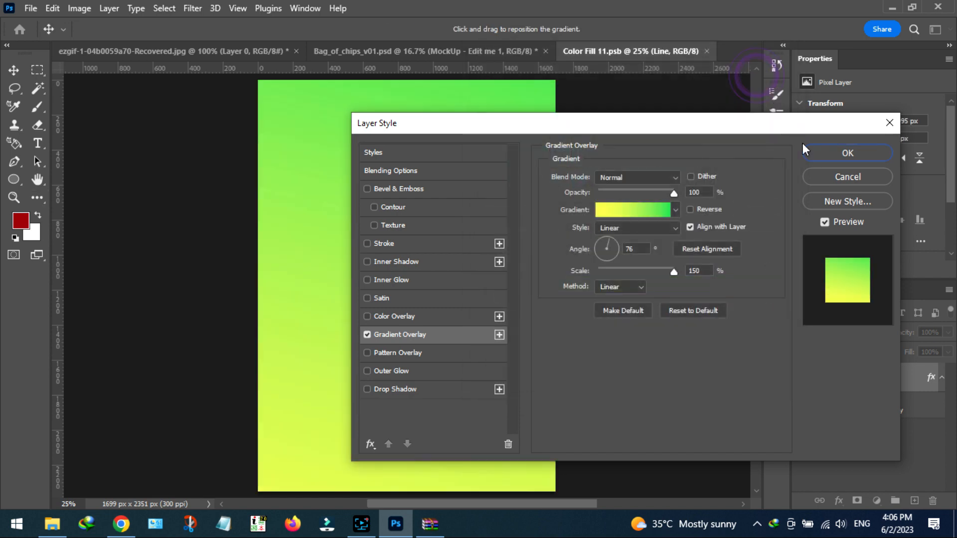
click(834, 158)
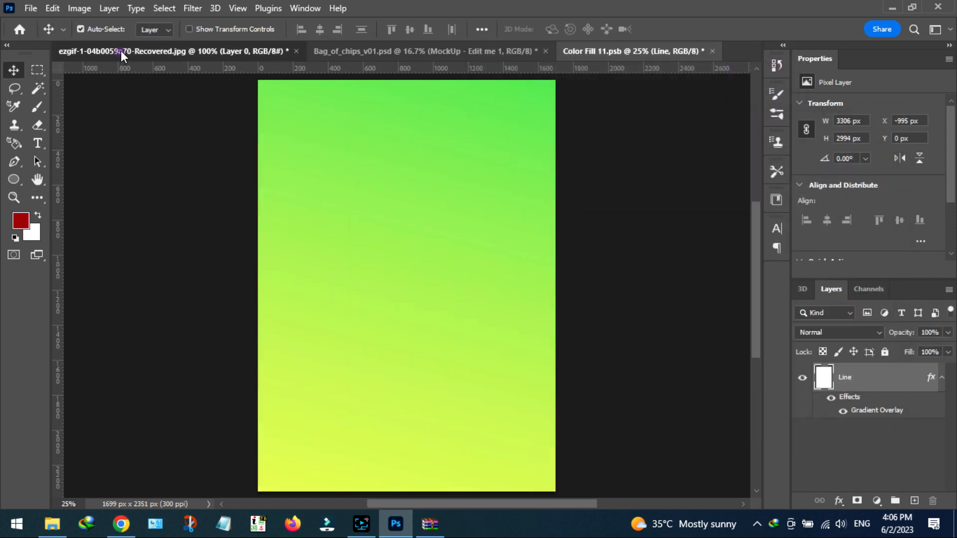
- Copy the cashew logo from the ezgif document into Color Fill 11.psb and enlarge it to about 887 × 745 px near the canvas's upper edge
click(120, 49)
drag(421, 278, 534, 76)
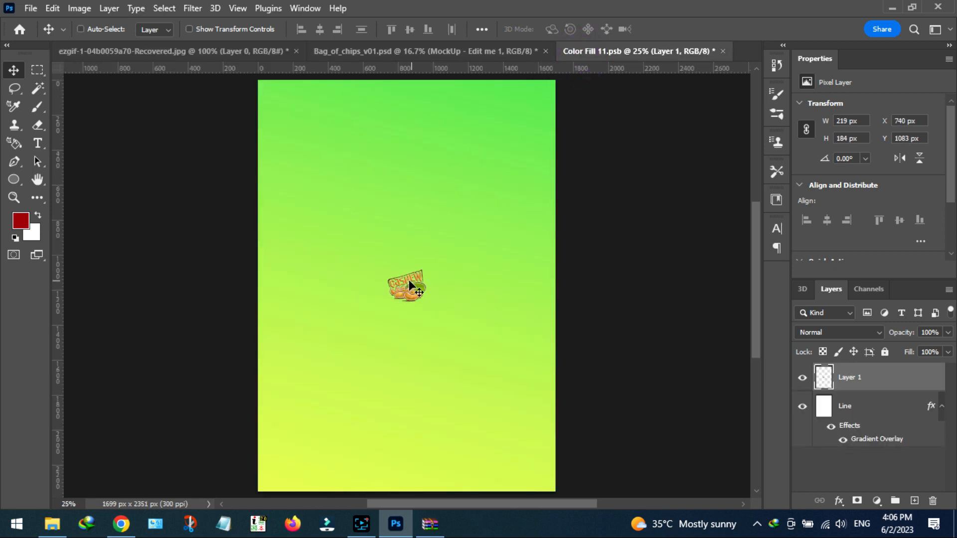
key(ctrl+t)
drag(388, 268, 296, 184)
drag(340, 224, 399, 141)
click(23, 75)
- Add an Outer Glow effect to the cashew logo layer, leaving its Drop Shadow switched off
right_click(908, 383)
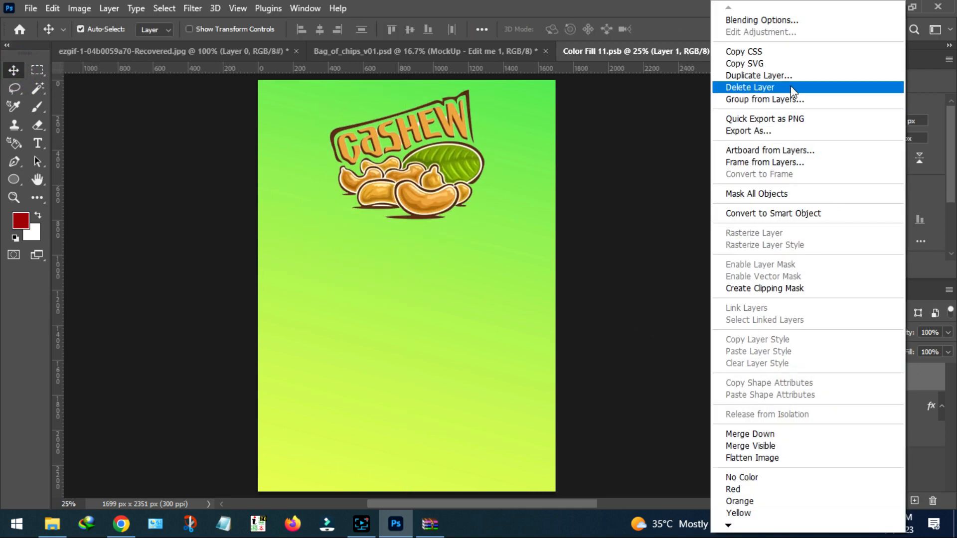
click(754, 20)
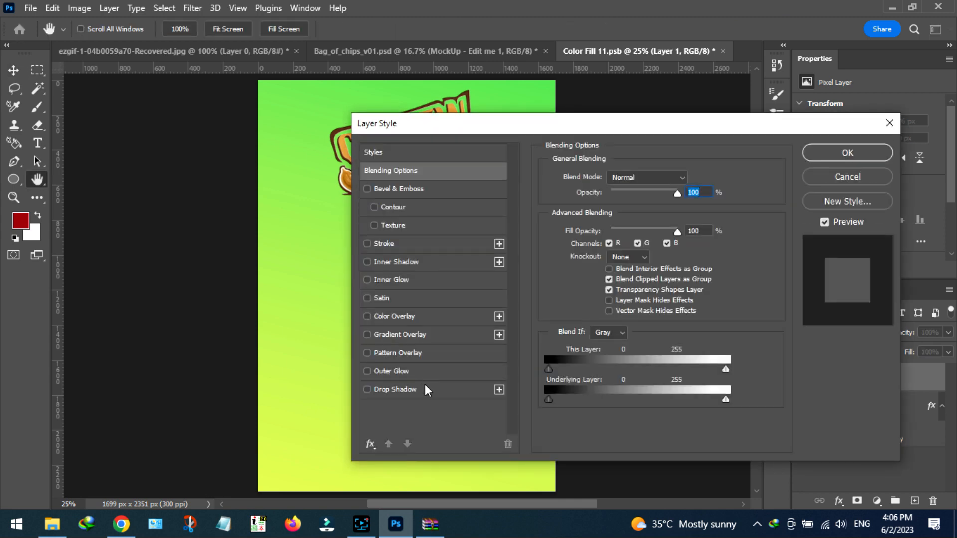
click(424, 371)
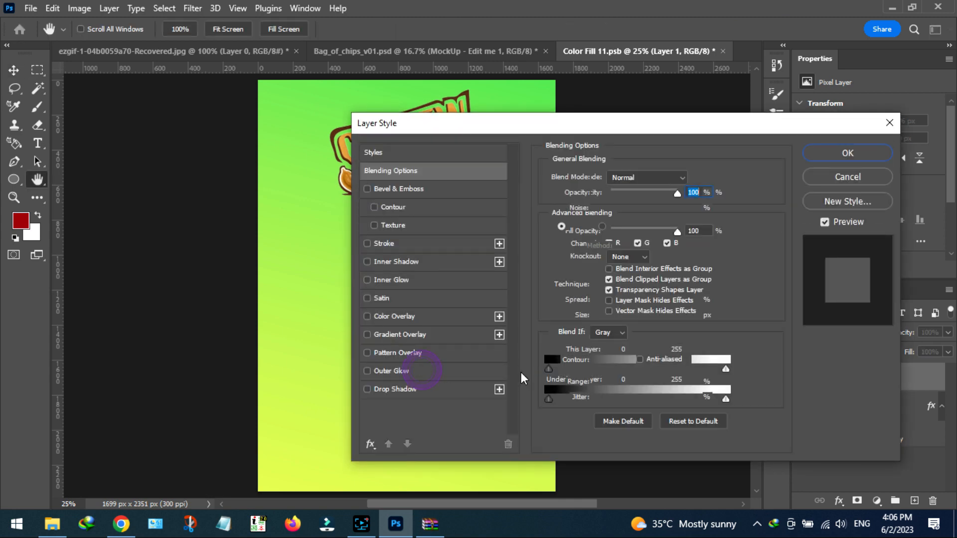
click(432, 389)
click(853, 155)
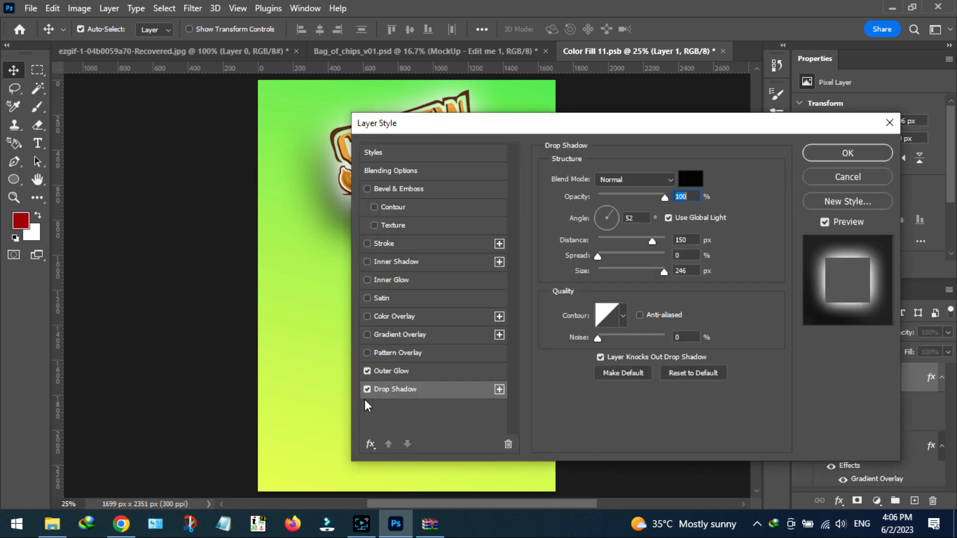
click(367, 389)
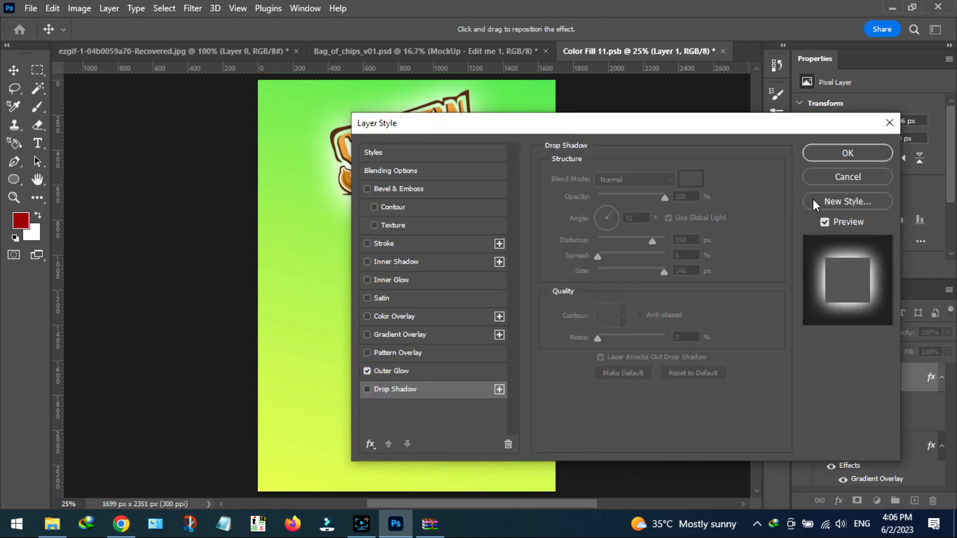
click(826, 158)
click(34, 9)
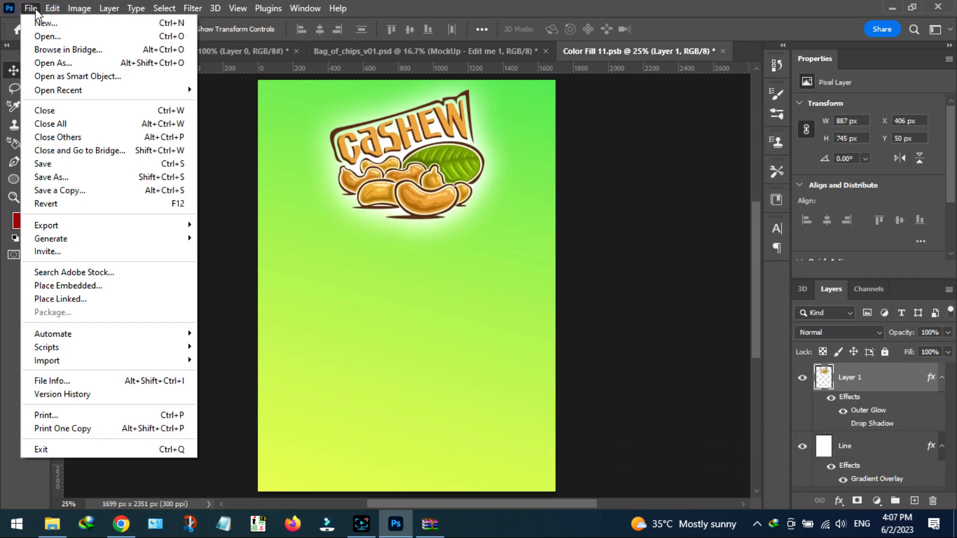
click(32, 9)
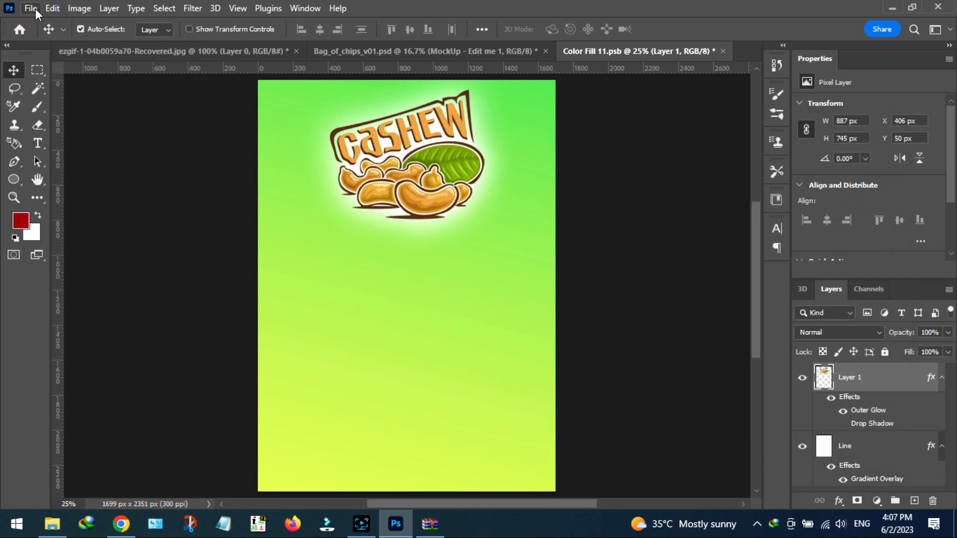
- Draw a rectangle shape about 1789 × 1092 px across the lower part of the canvas and remove its stroke
click(18, 178)
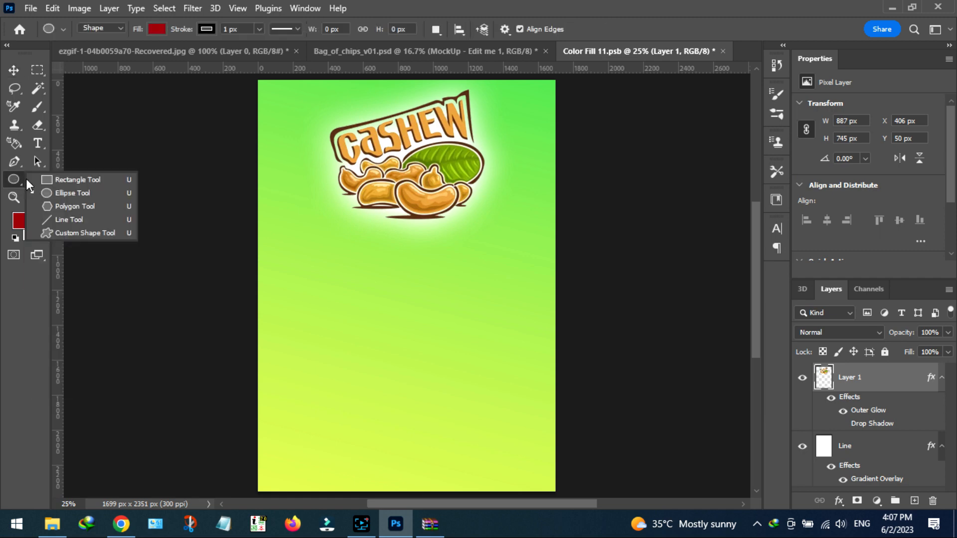
click(75, 180)
drag(251, 311, 565, 497)
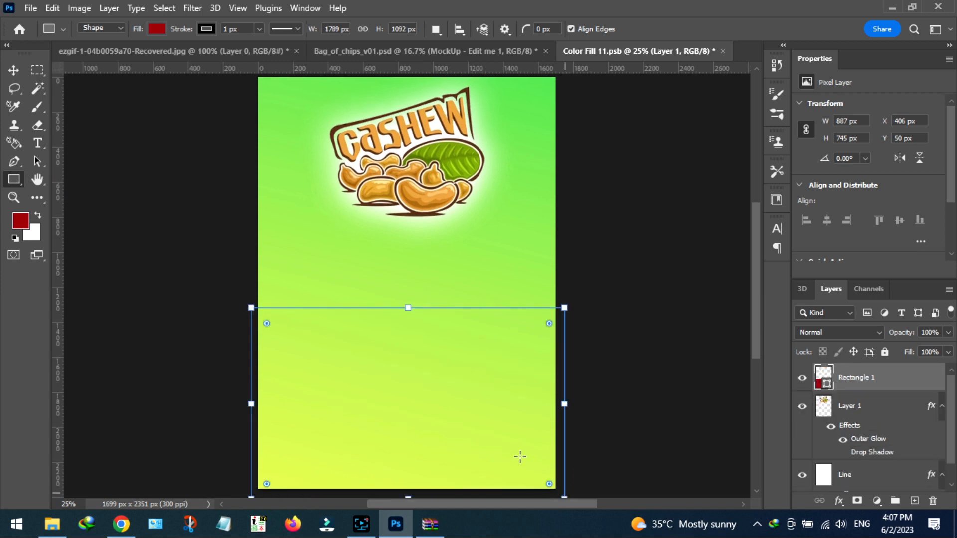
click(202, 28)
click(125, 56)
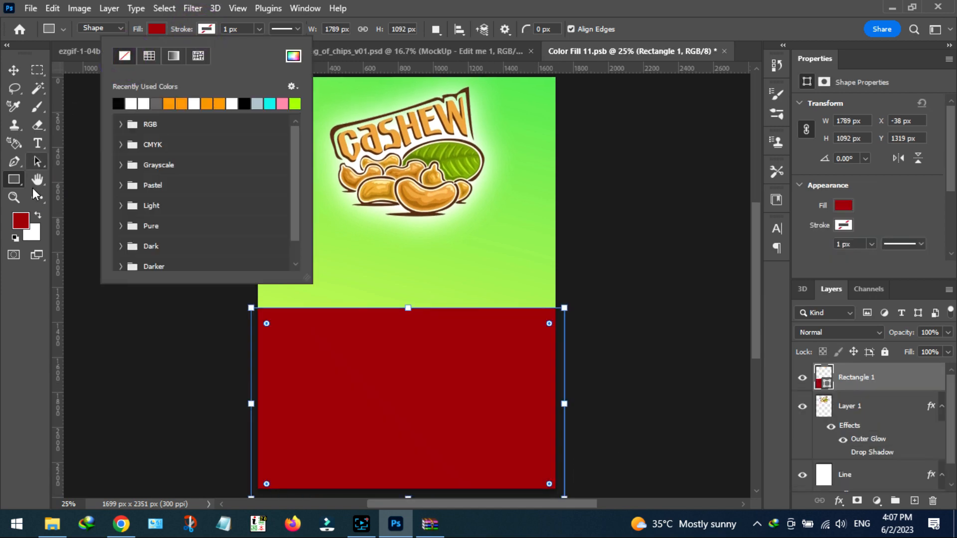
- Set the rectangle's fill color to white, ffffff
double_click(827, 388)
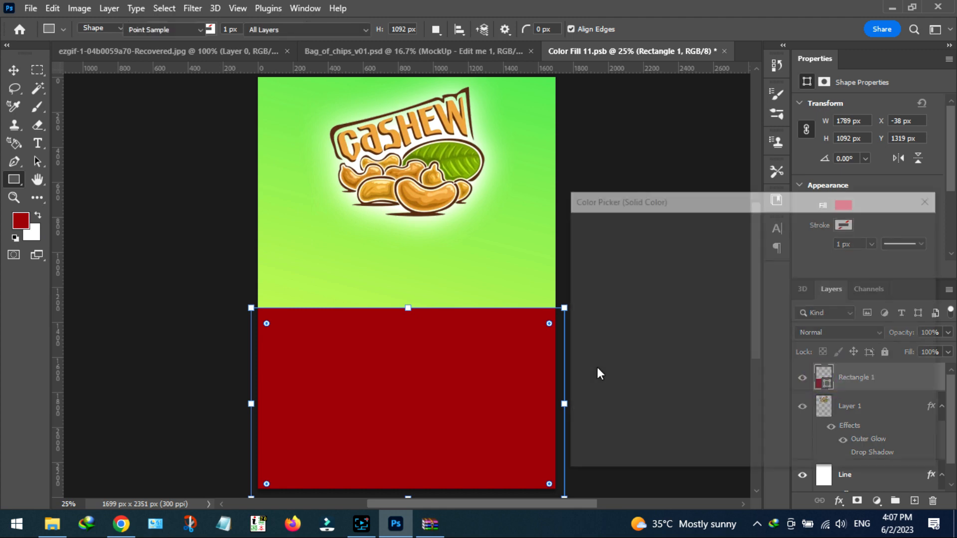
text(ffffff)
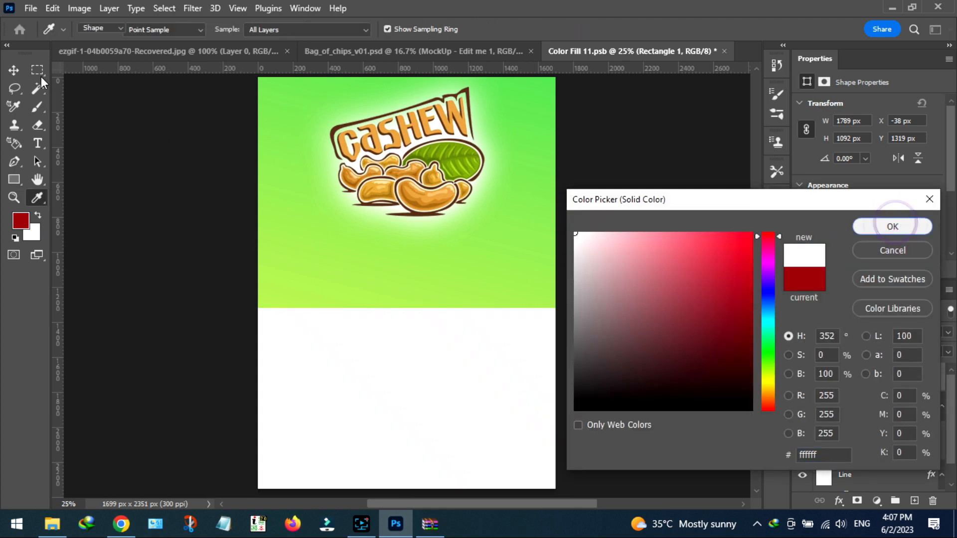
click(893, 227)
- Make a rectangular selection about 1657 × 985 px just inside the white rectangle's edges and rasterize the rectangle layer
key(m)
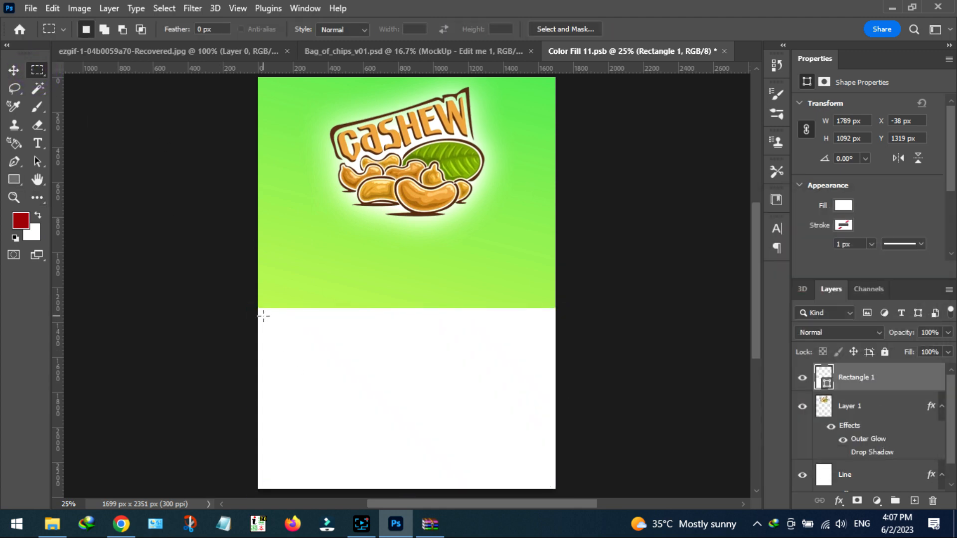
drag(263, 316, 552, 487)
right_click(878, 382)
click(712, 234)
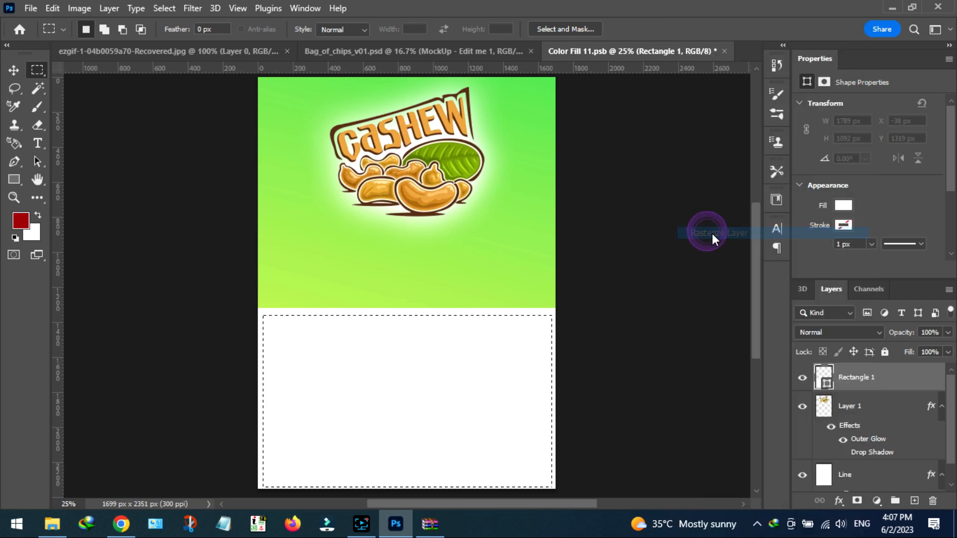
- Nudge the selection to X 21 px, Y 1347 px, clear the white fill inside it to leave a thin frame, and deselect
key(Delete)
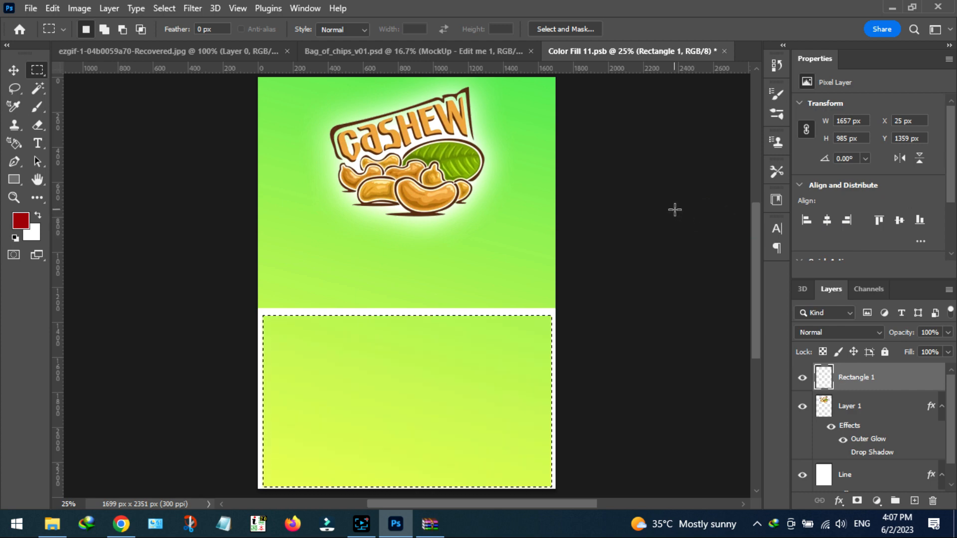
key(ctrl+z)
key(Up)
key(Up)
key(Up)
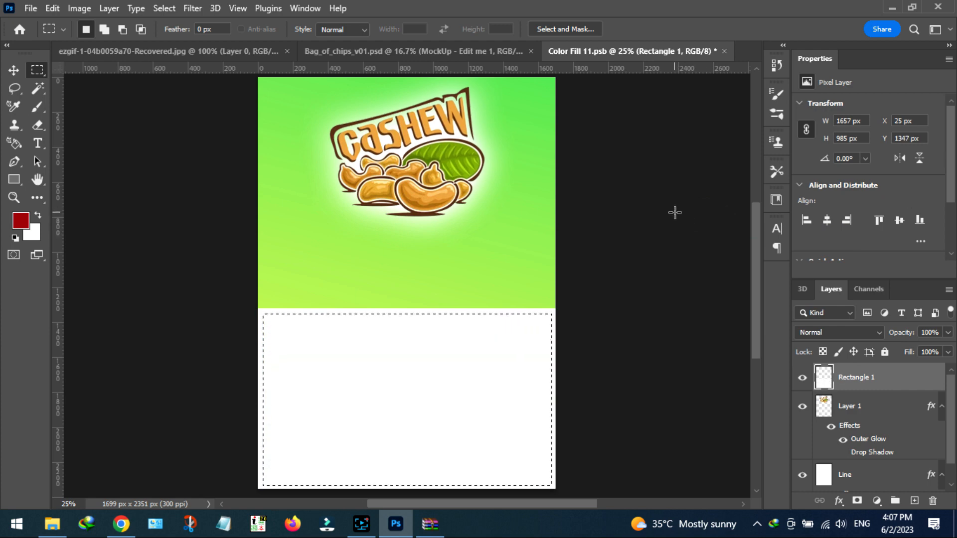
key(Delete)
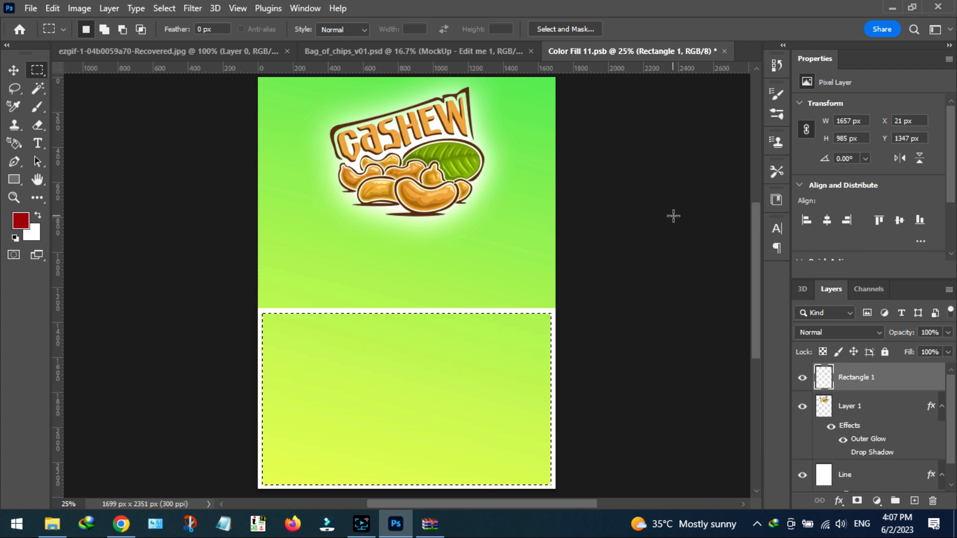
key(ctrl+d)
- Apply a Gradient Overlay to the rectangle frame layer using the first gold preset in the custom gradient group below Neutrals
right_click(904, 384)
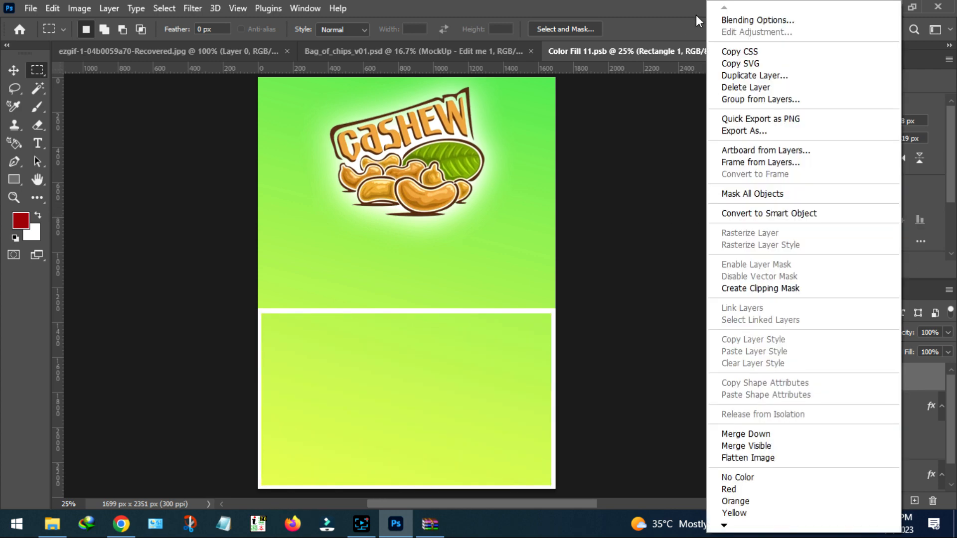
click(728, 15)
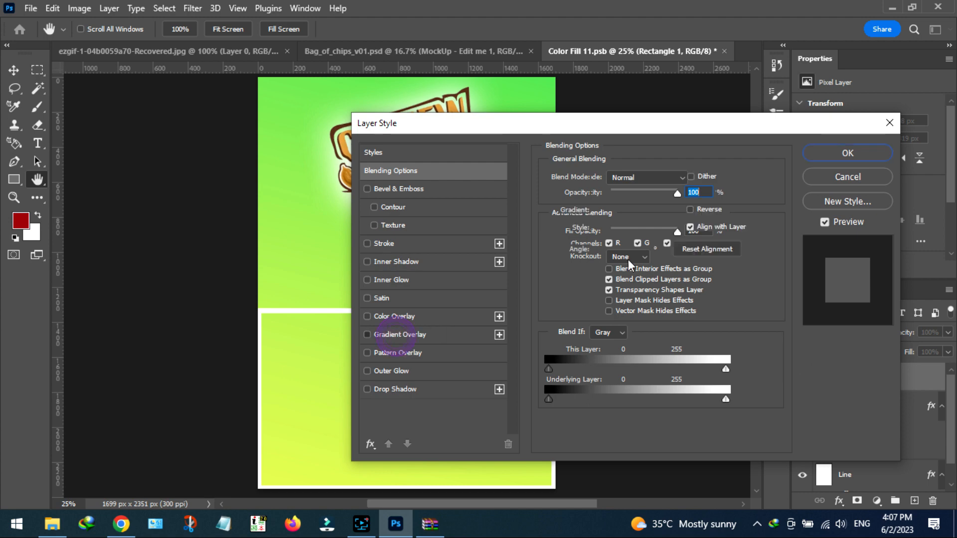
click(398, 335)
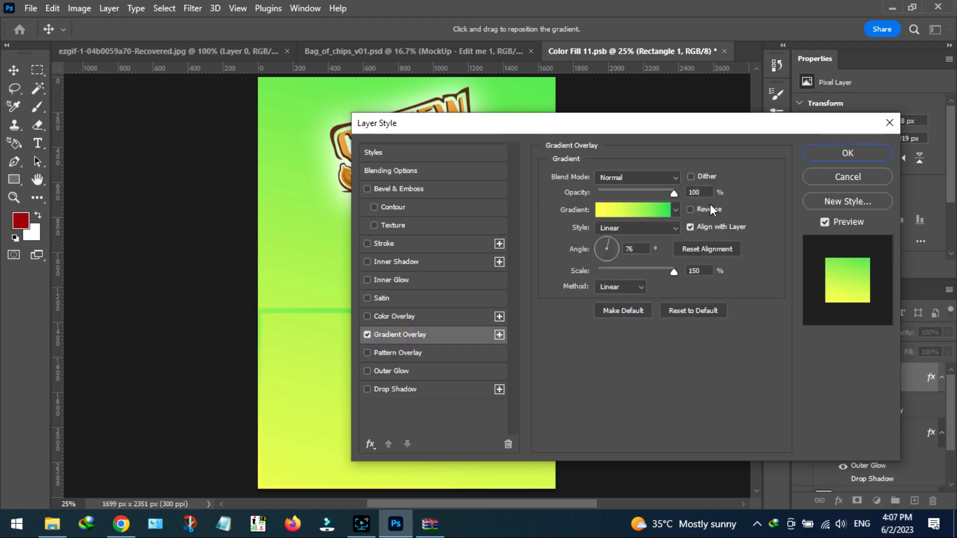
click(677, 214)
scroll(638, 277, down, 6)
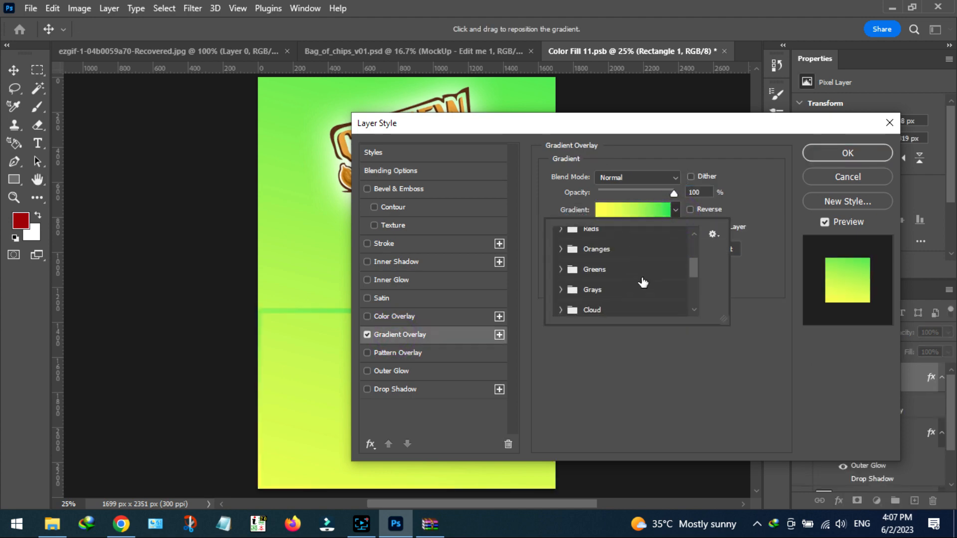
scroll(636, 285, down, 2)
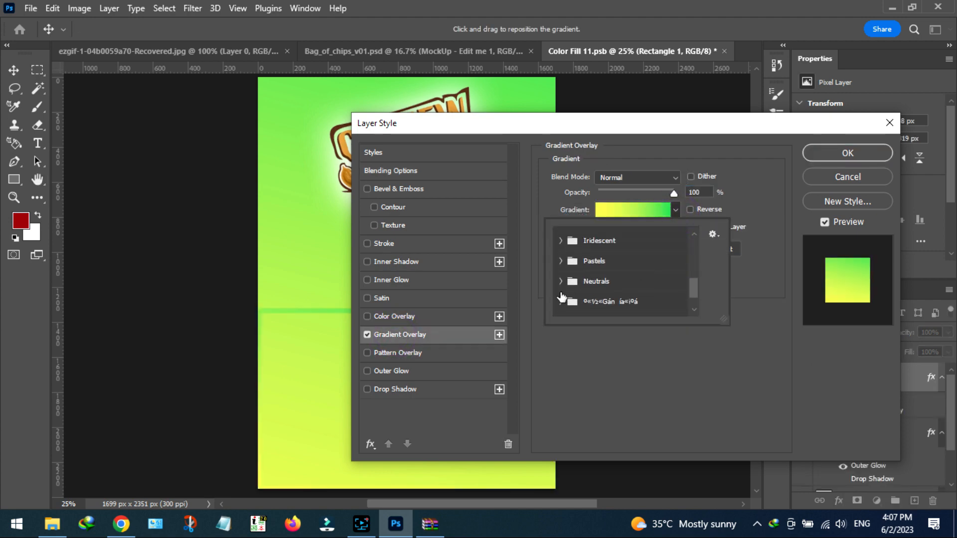
click(561, 301)
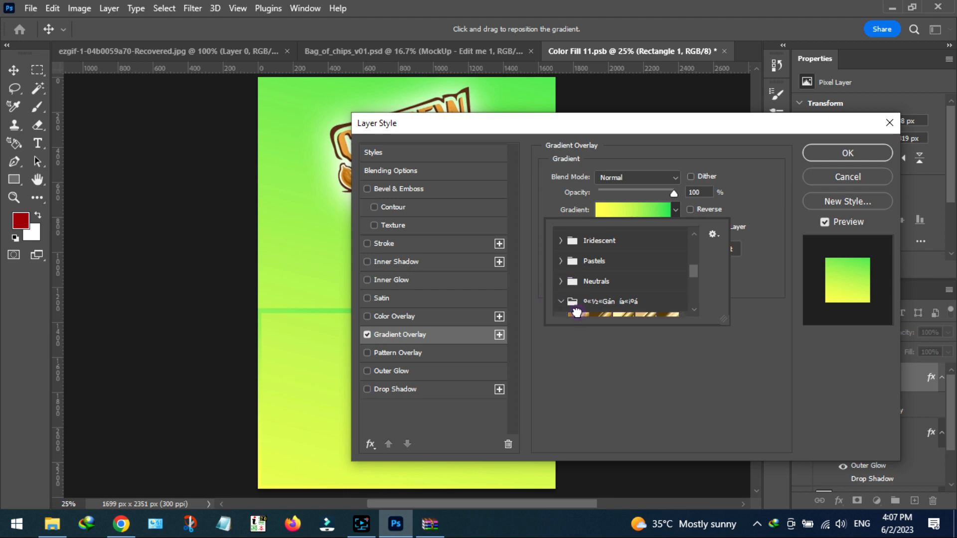
click(576, 313)
click(842, 161)
click(843, 161)
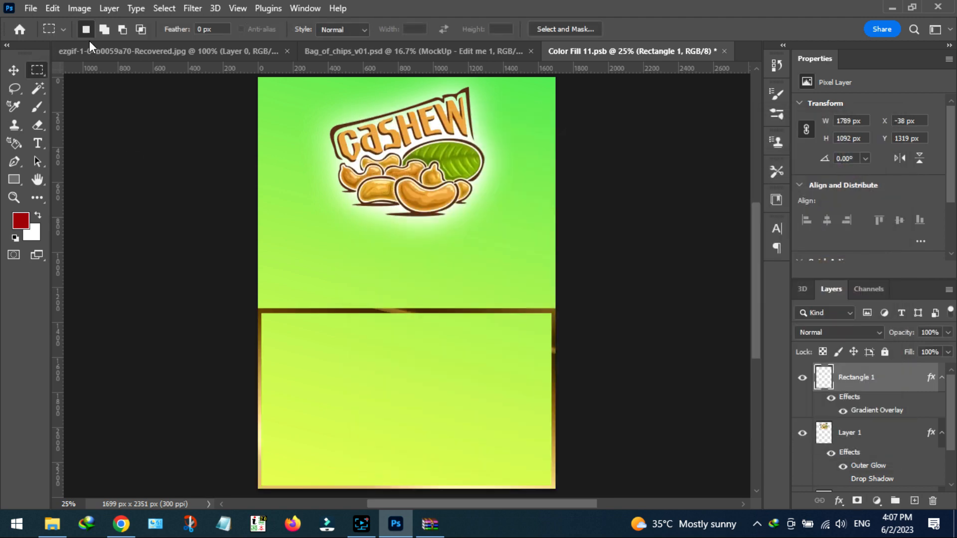
- Place the embedded image glasshouse-girl-receipe-honey-chilli-cashews-7-scaled-848x400 over the label's lower part and move its layer below the gold frame layer
click(34, 8)
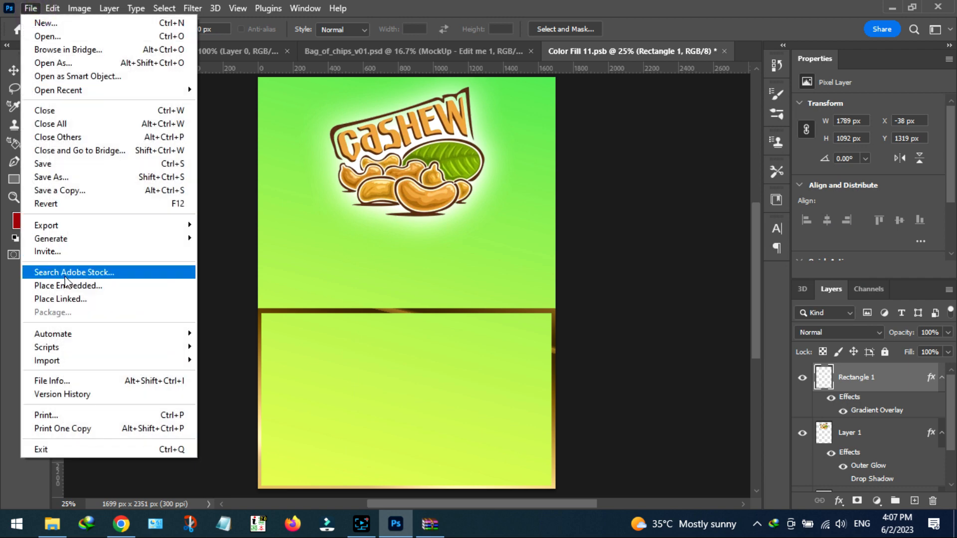
click(50, 277)
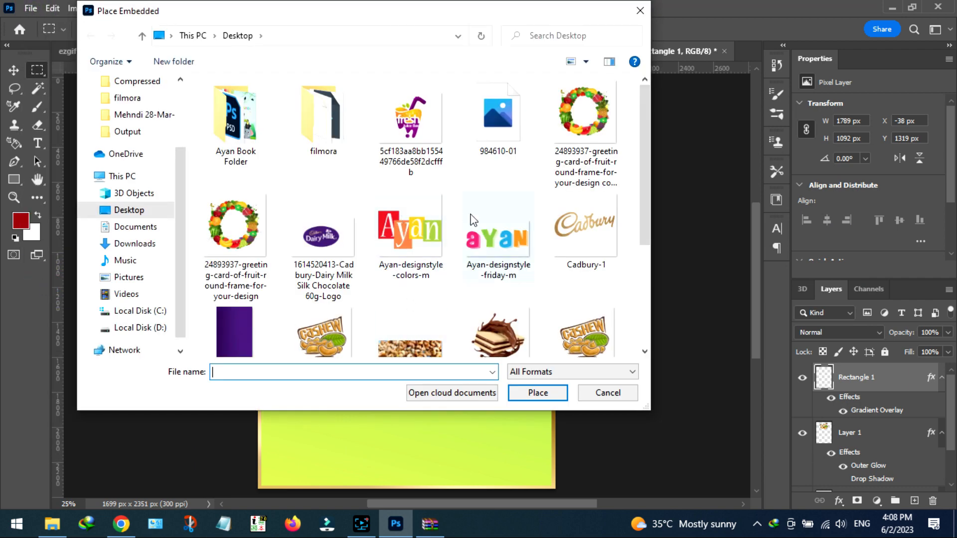
double_click(390, 335)
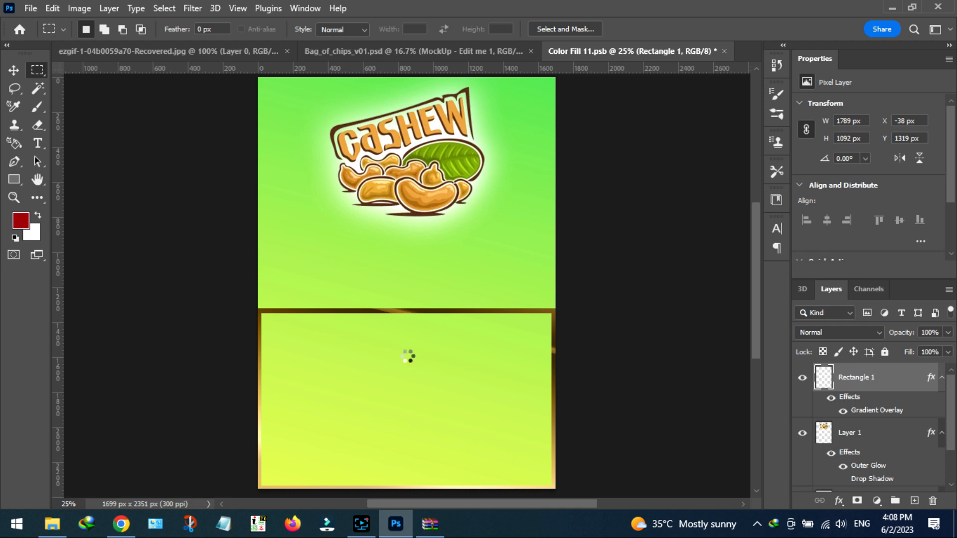
drag(408, 371, 413, 432)
drag(412, 359, 416, 454)
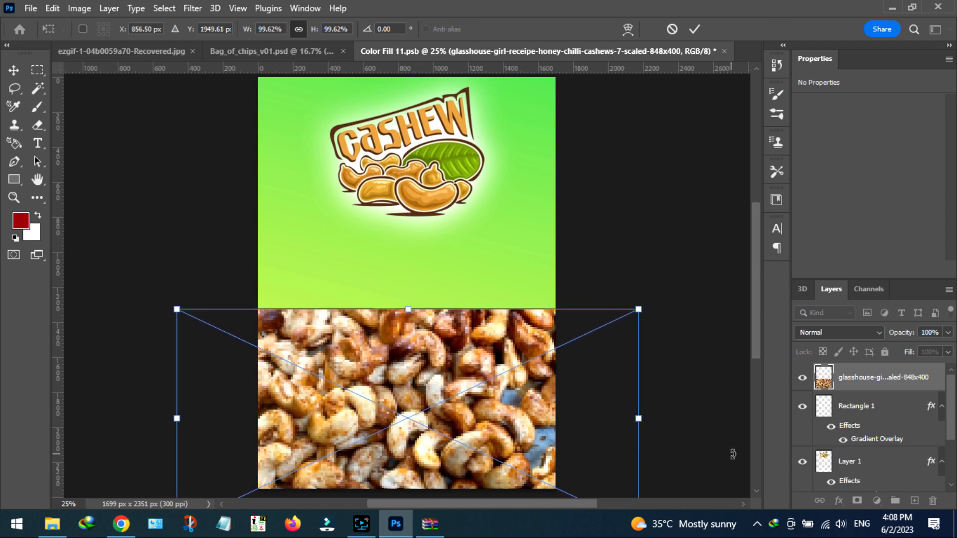
key(Return)
drag(875, 437, 875, 446)
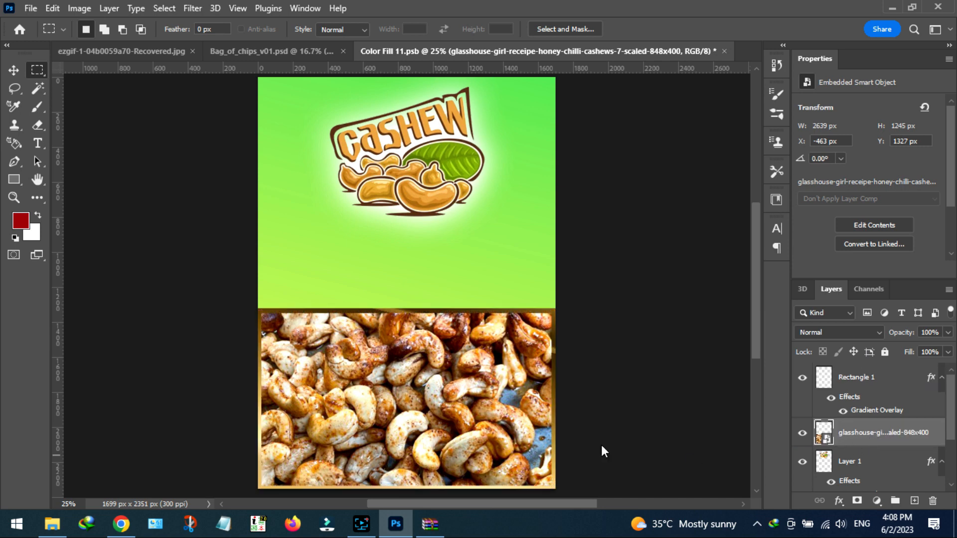
- Add the text SALTISH CASHEW NUTS in Montserrat Bold, 48 pt, dark red, between the logo and the cashew photo
click(37, 145)
click(329, 270)
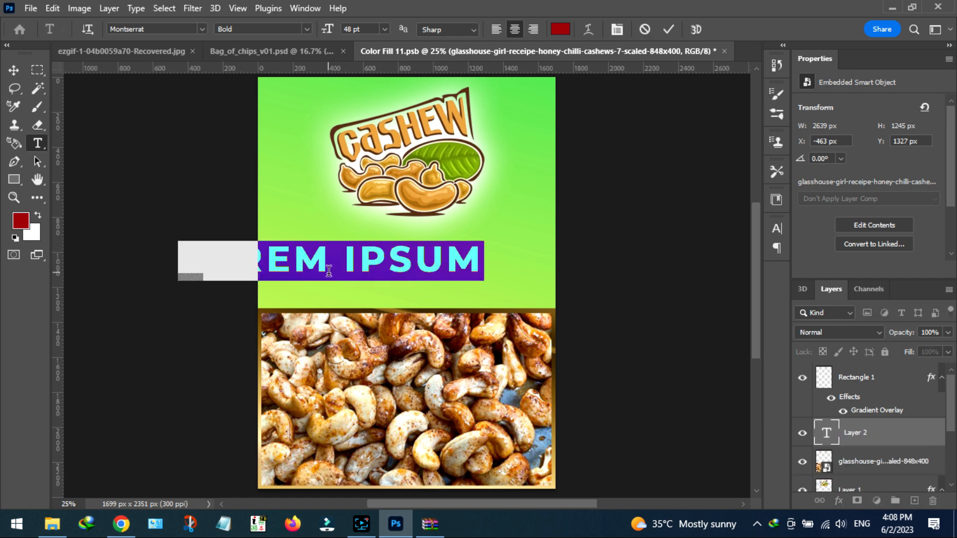
text(SALTISH )
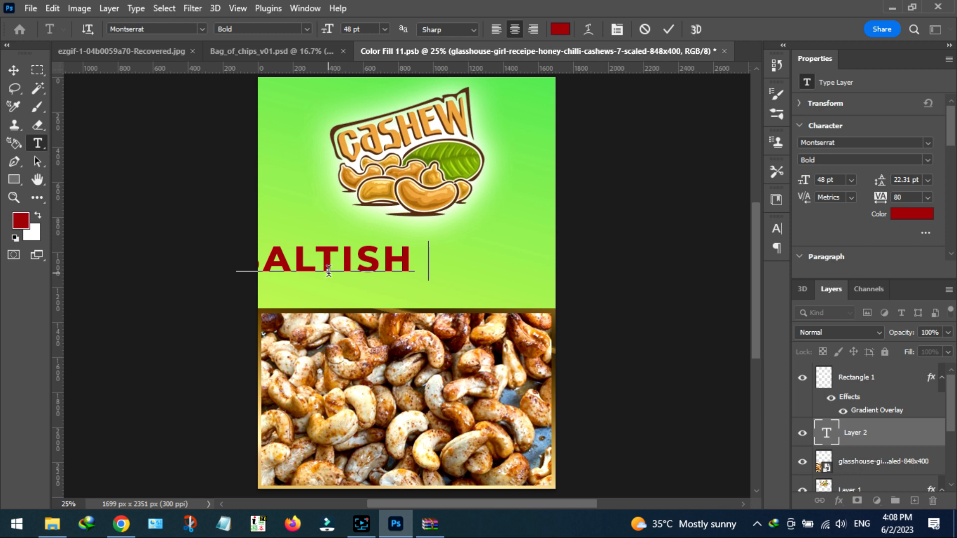
text(CASHEW NUT)
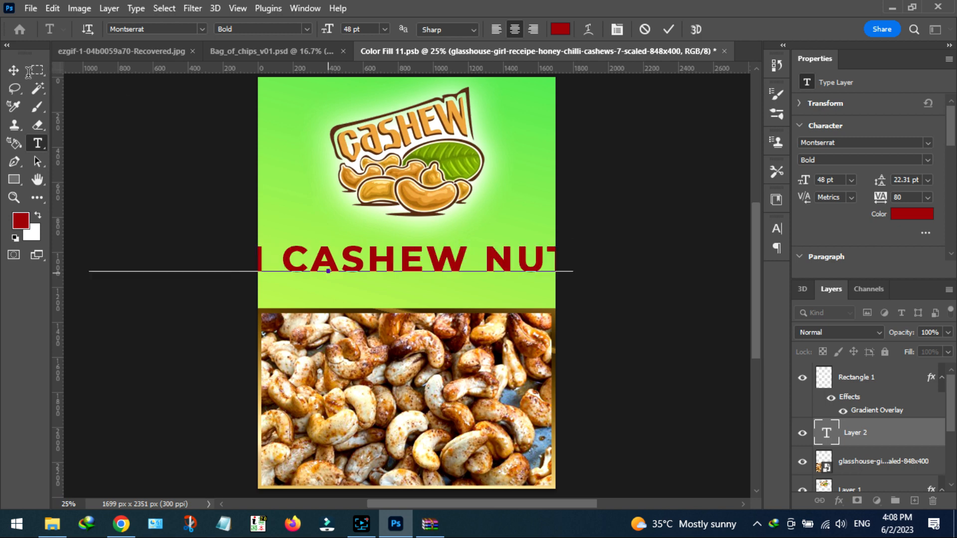
click(13, 70)
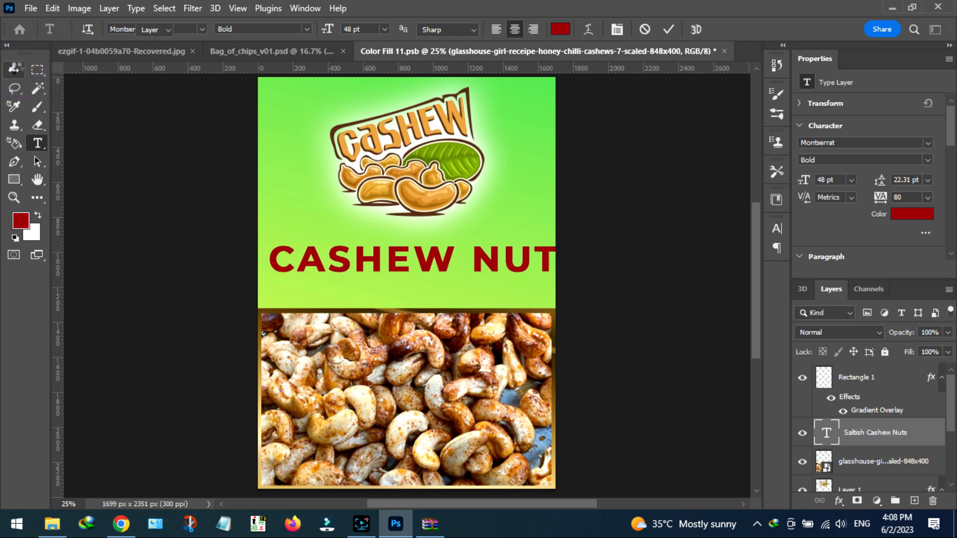
- Scale the title text down to about 48.6% and centre it horizontally just above the gold frame
key(ctrl+t)
drag(583, 245, 352, 303)
drag(290, 275, 501, 283)
key(Return)
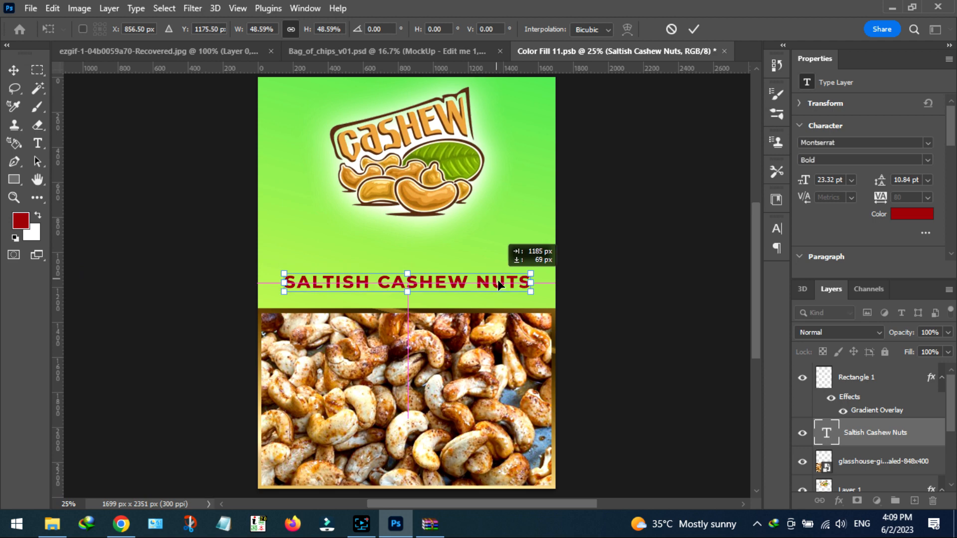
click(13, 70)
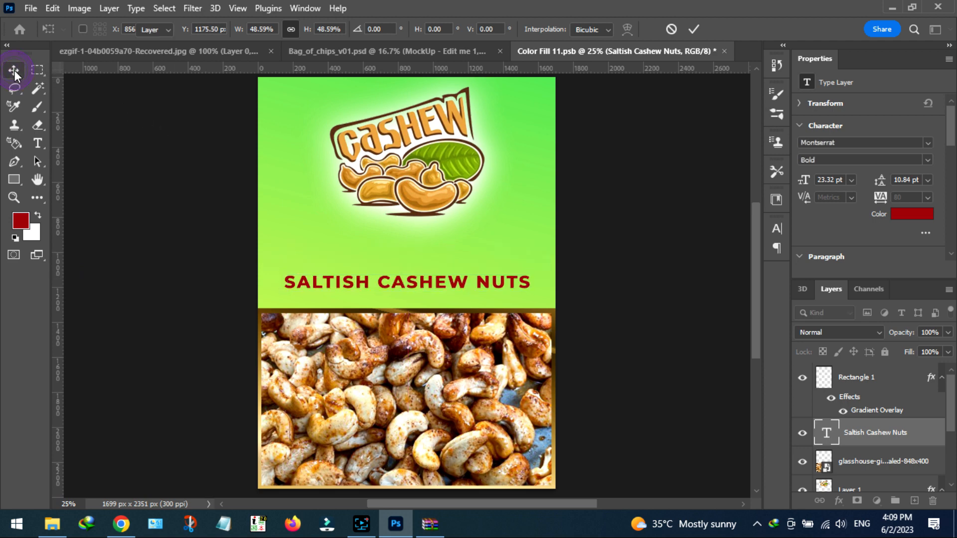
- Break the title onto a second line before NUTS and enlarge the text to about 147%
click(37, 144)
click(476, 279)
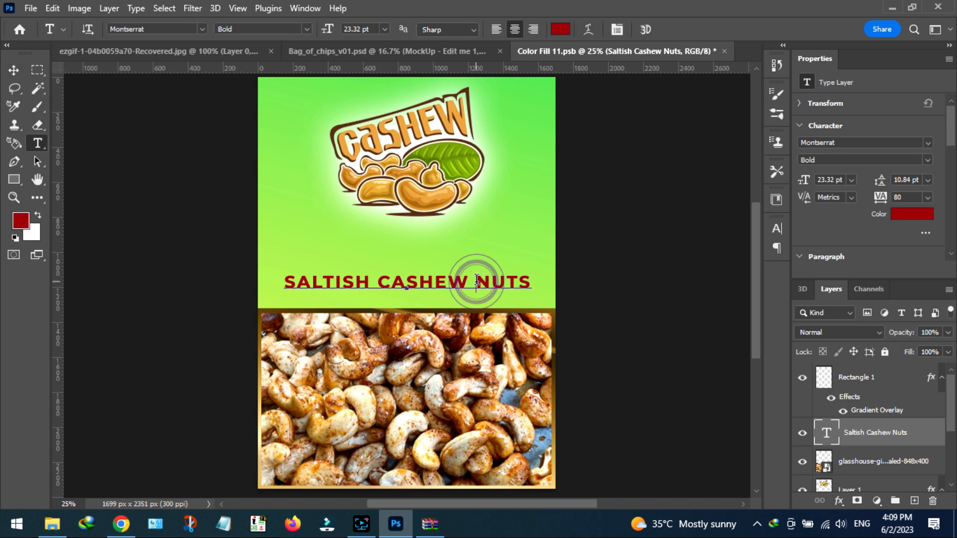
key(Return)
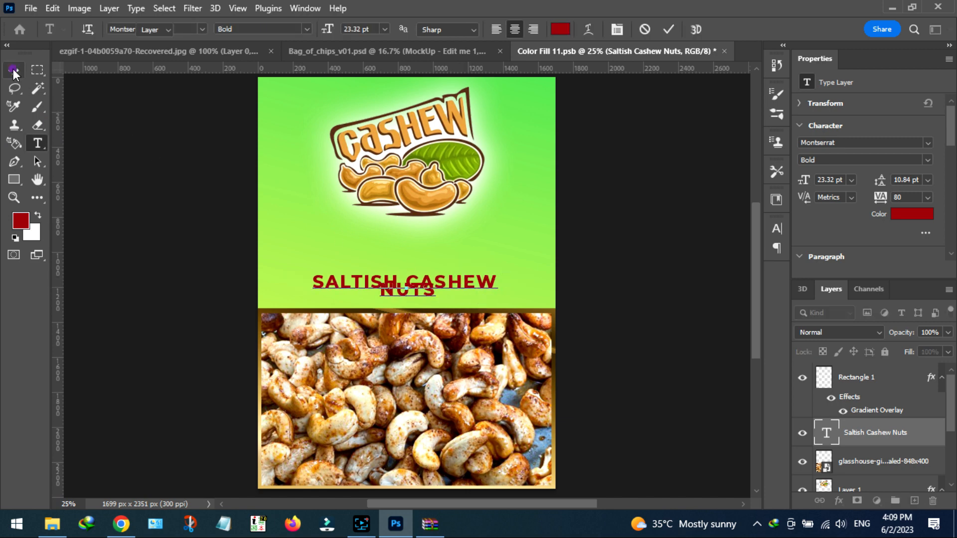
click(14, 70)
key(ctrl+t)
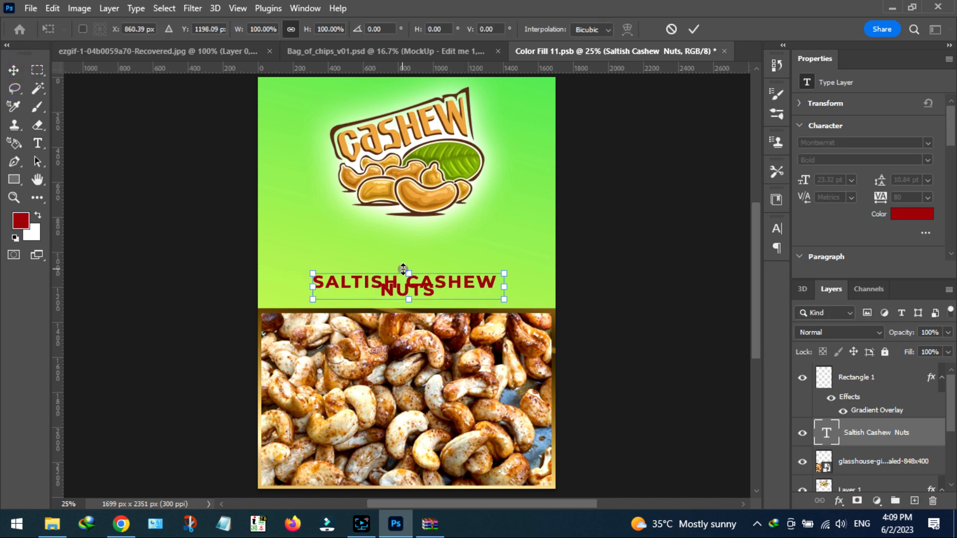
drag(408, 274, 419, 256)
key(Return)
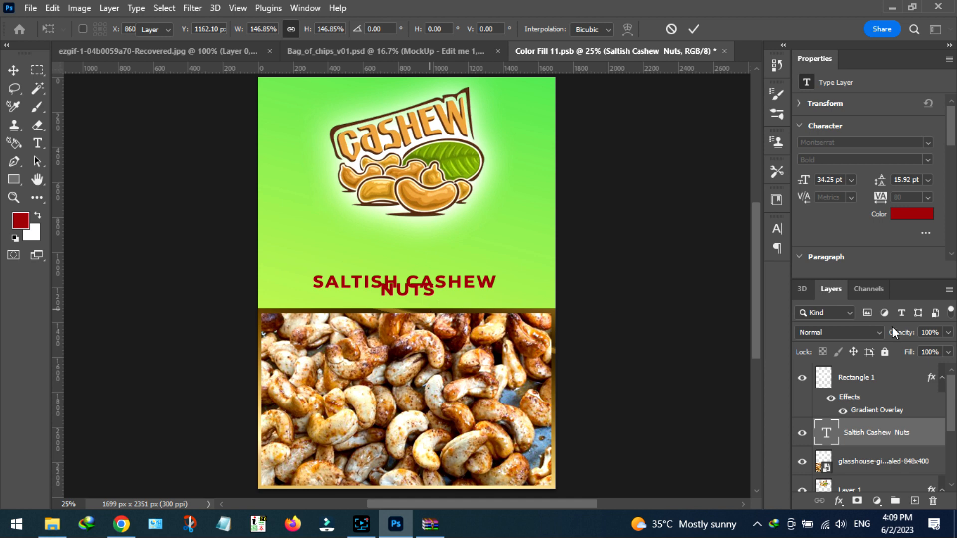
- Set the title's leading to 48 pt and nudge the text up until both lines sit above the cashew photo
click(929, 180)
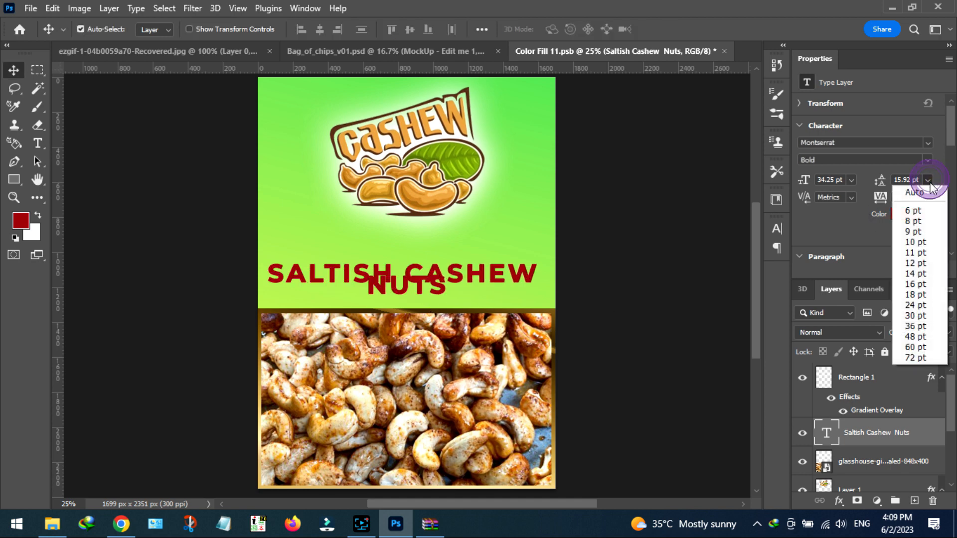
click(914, 337)
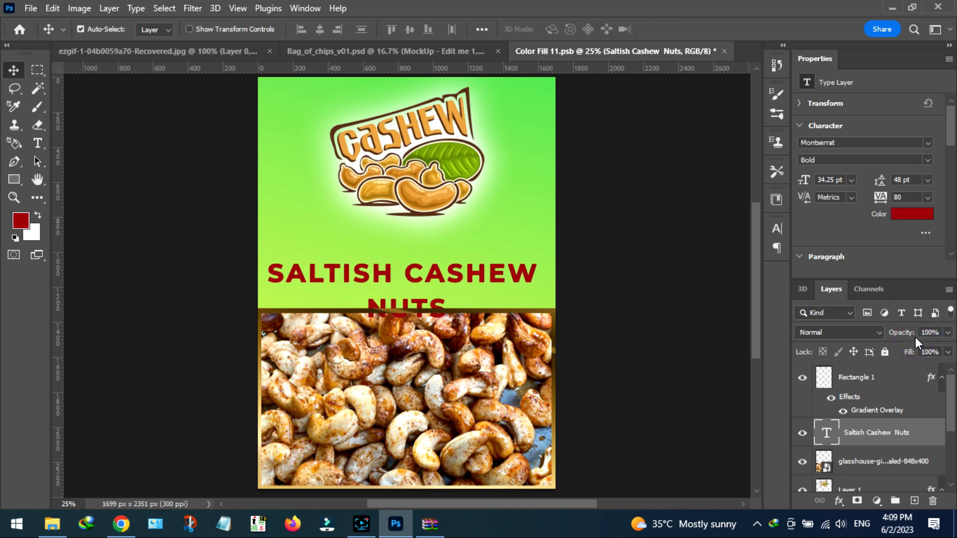
key(shift+Up)
key(shift+Up)
key(shift+Up)
key(shift+Up)
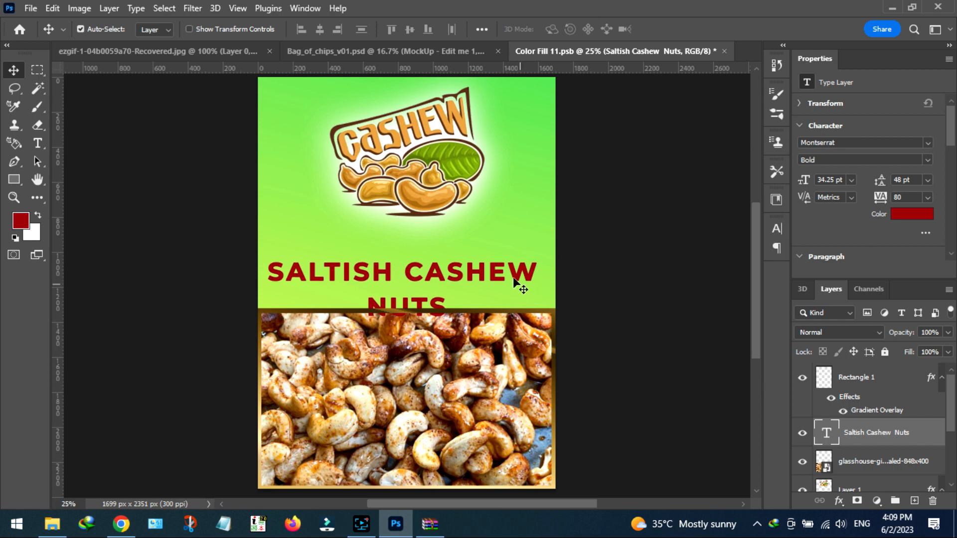
key(shift+Up)
key(shift+Up)
key(shift+Up)
key(shift+Up)
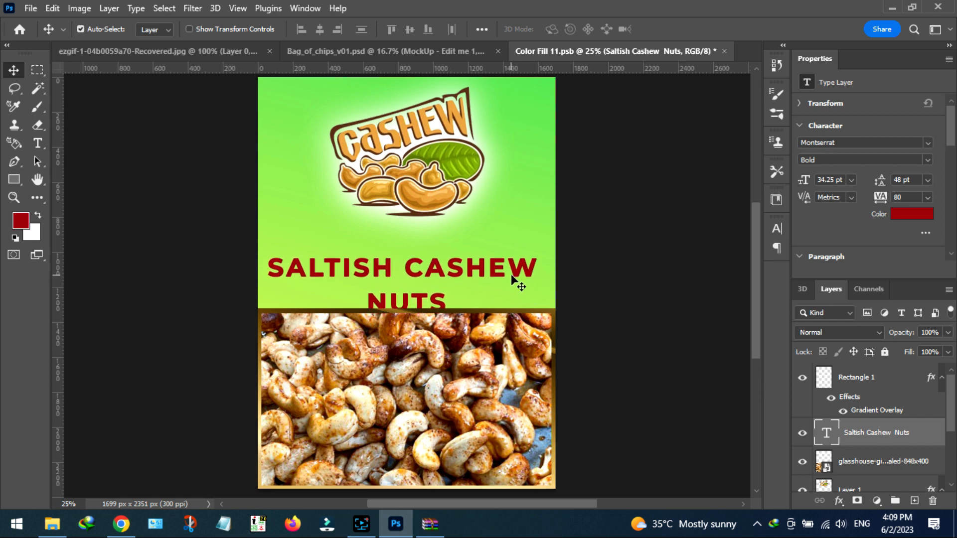
key(shift+Up)
key(shift+Up)
key(shift+Up)
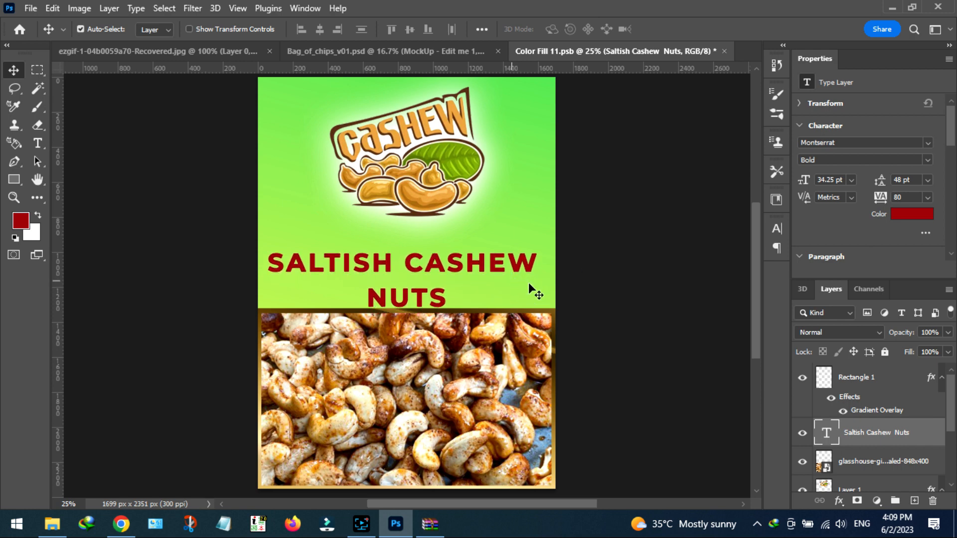
- Set the title's leading to 36 pt and nudge the text slightly to the right
click(928, 180)
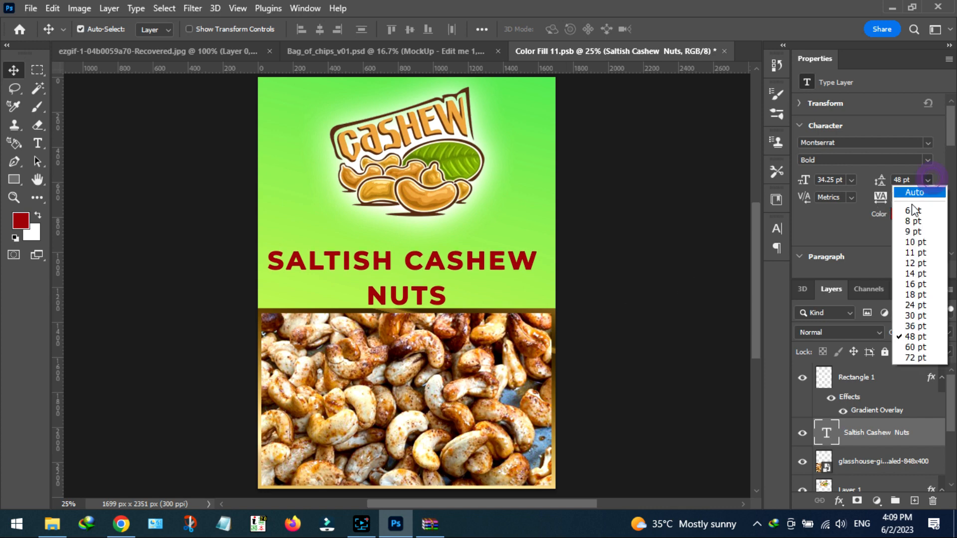
click(908, 325)
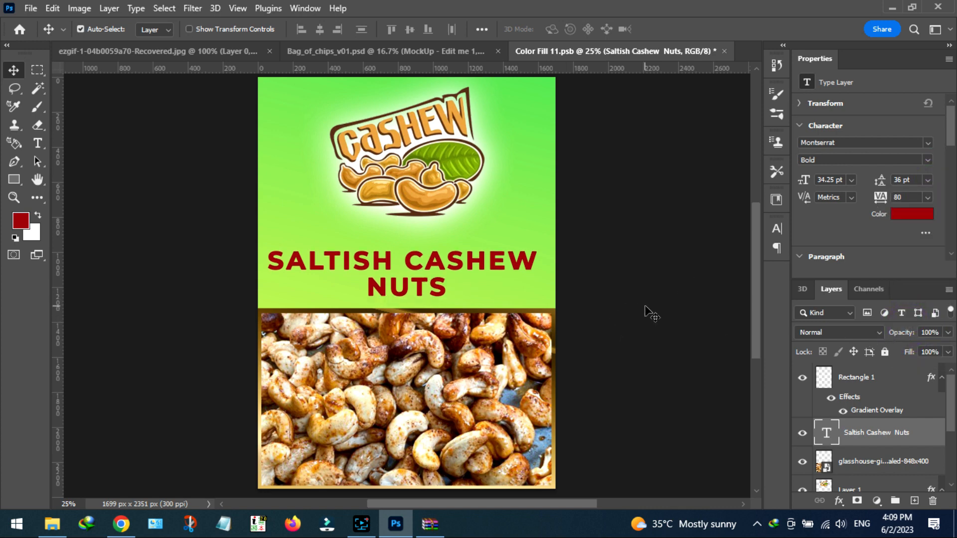
key(shift+Right)
key(shift+Right)
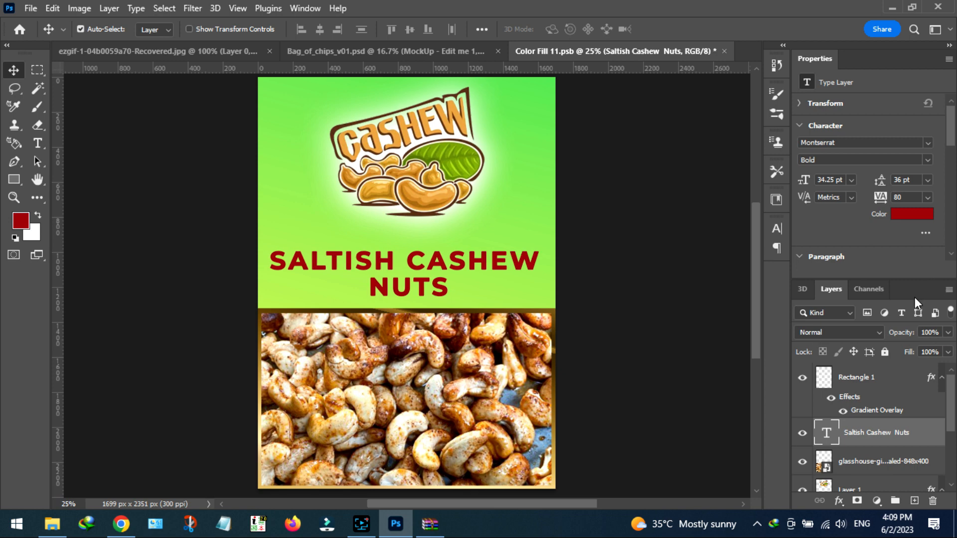
- Change the title's text color to a dark green sampled from the logo's leaf
click(919, 215)
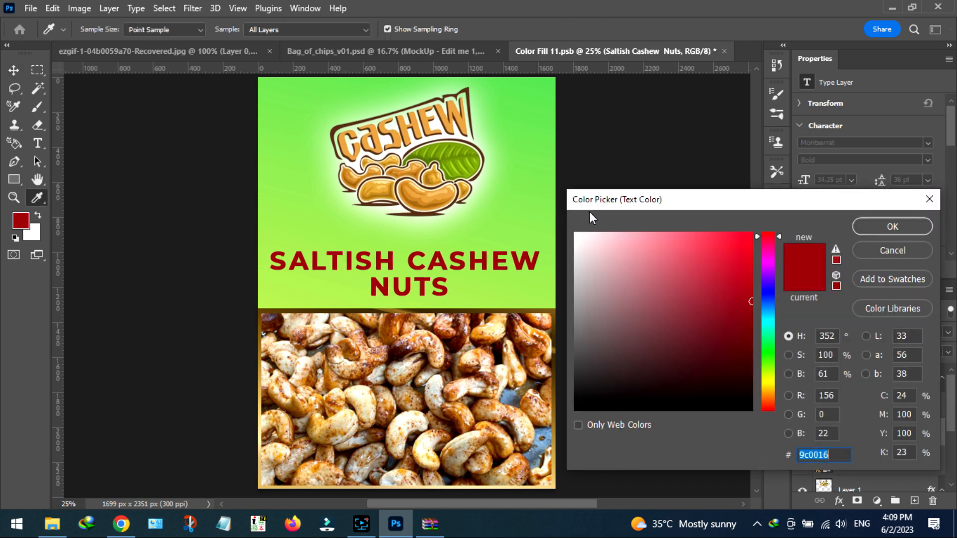
click(417, 198)
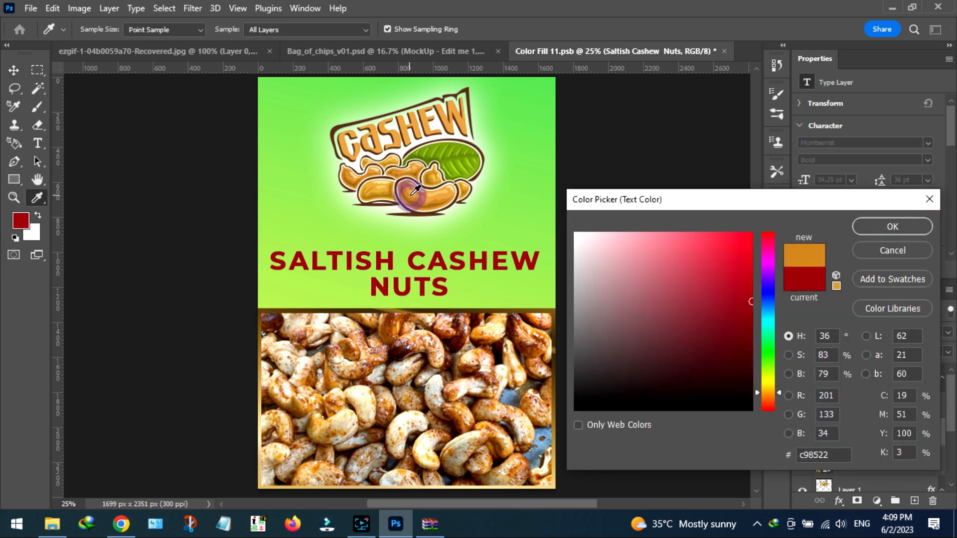
click(464, 229)
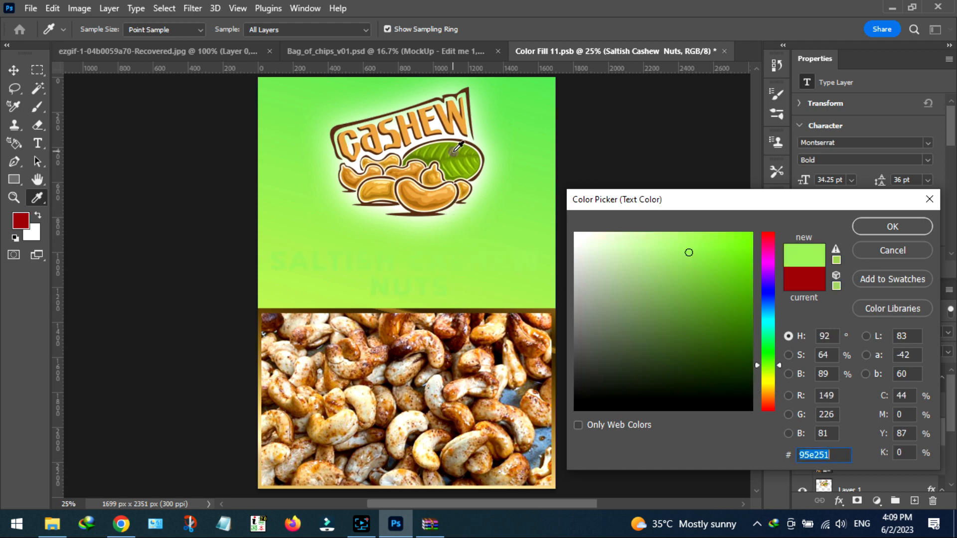
click(468, 160)
click(873, 224)
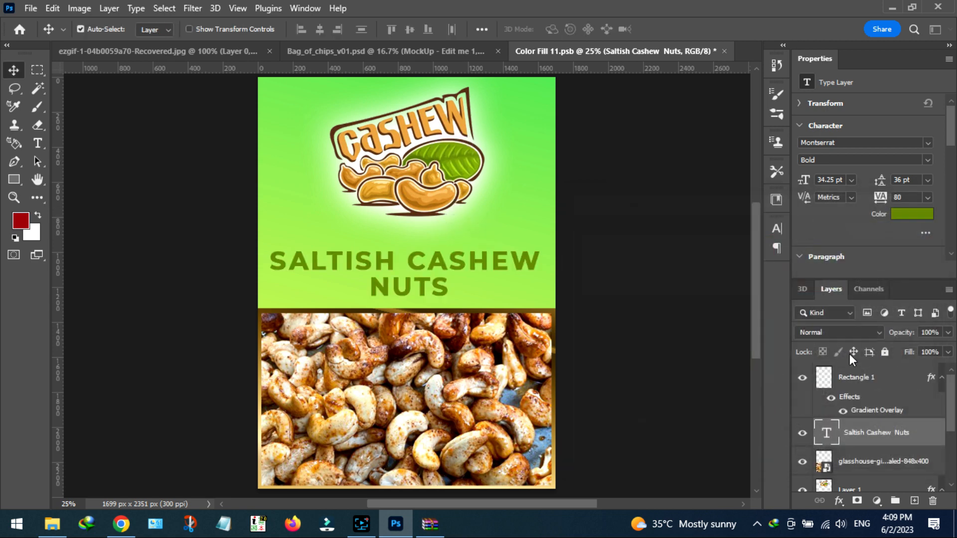
- Add a Drop Shadow to the title layer with distance 9 px and size 0 px
right_click(896, 435)
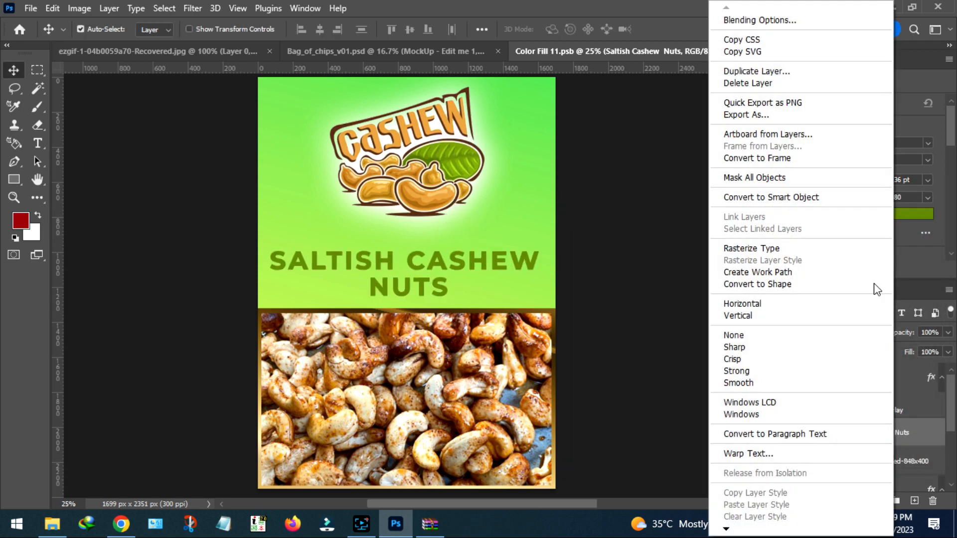
click(744, 23)
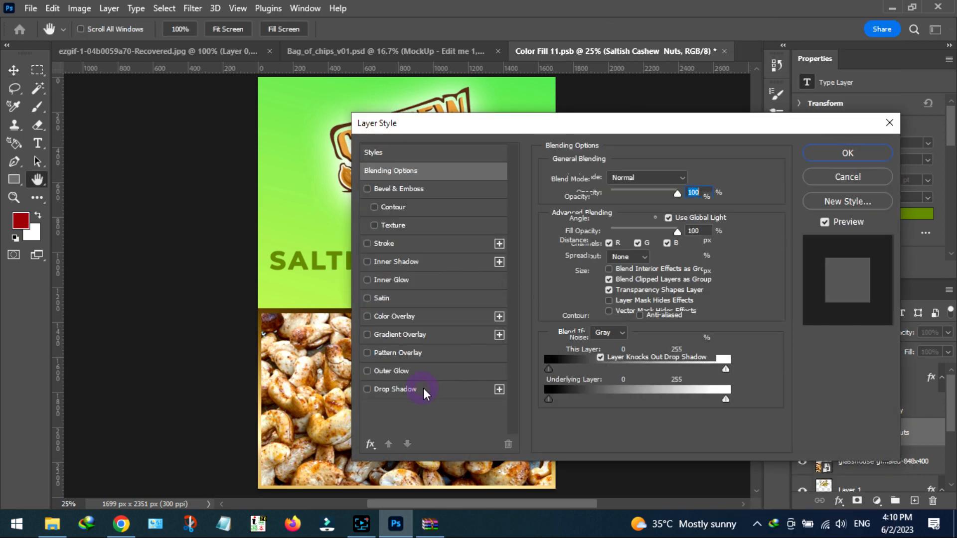
click(399, 389)
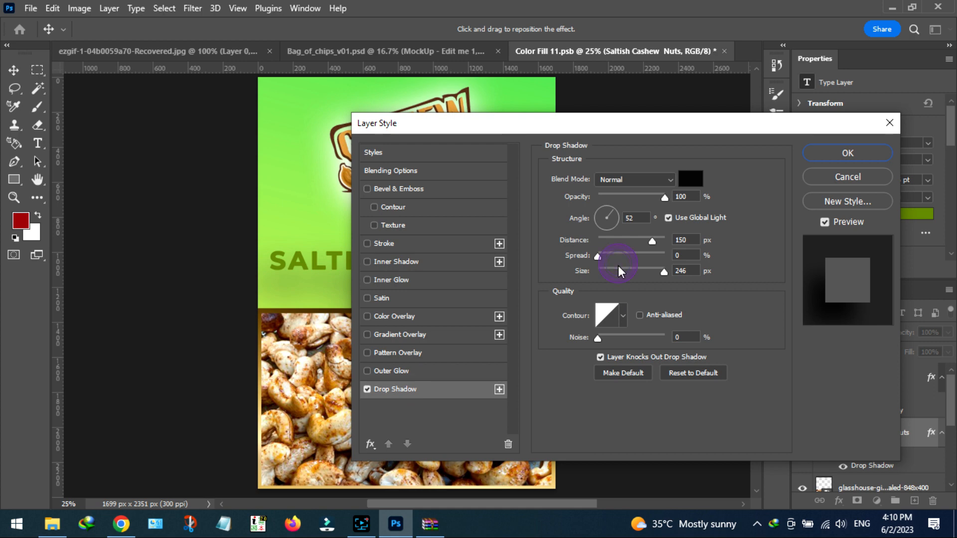
drag(618, 269, 560, 265)
drag(614, 240, 605, 241)
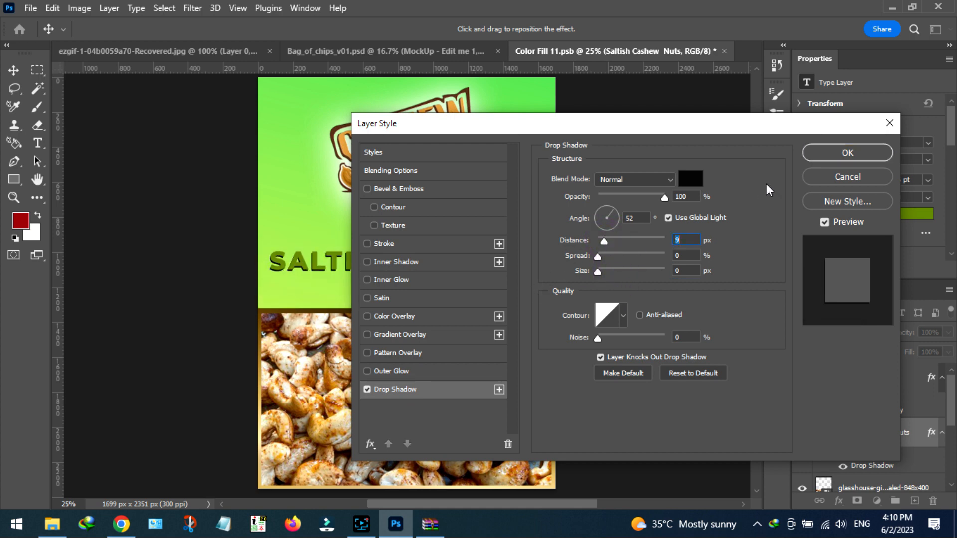
click(825, 153)
- Save the label artwork and check the updated bag in the Bag_of_chips_v01.psd mockup
key(ctrl)
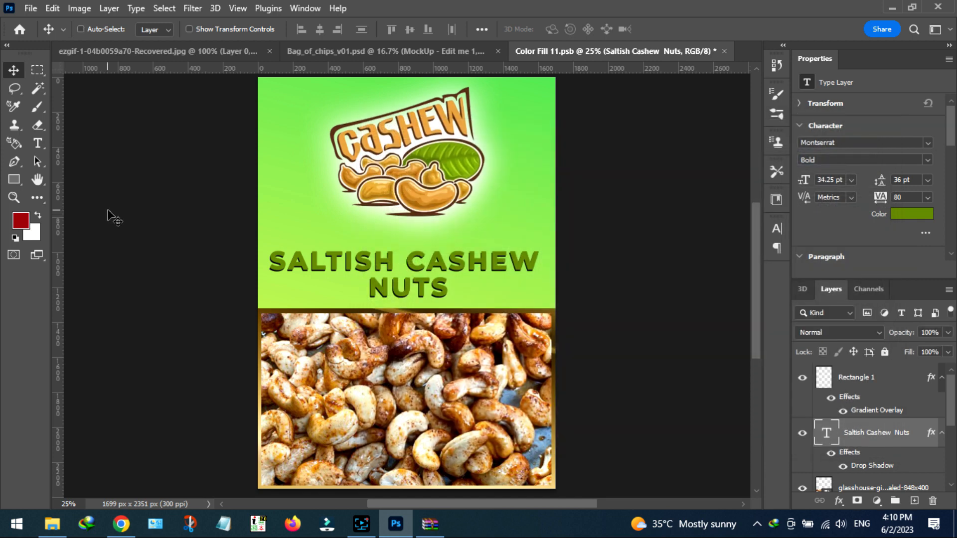
key(ctrl+s)
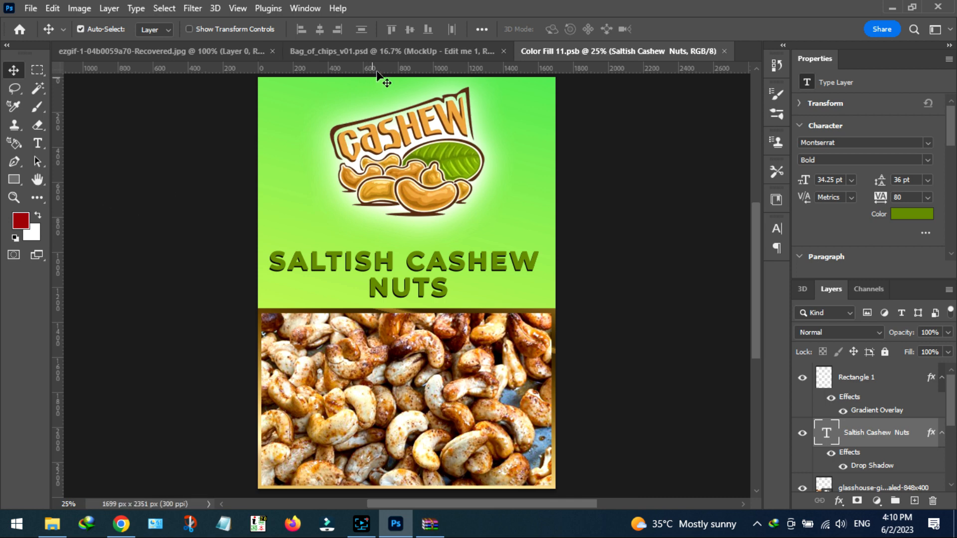
click(387, 50)
key(ctrl)
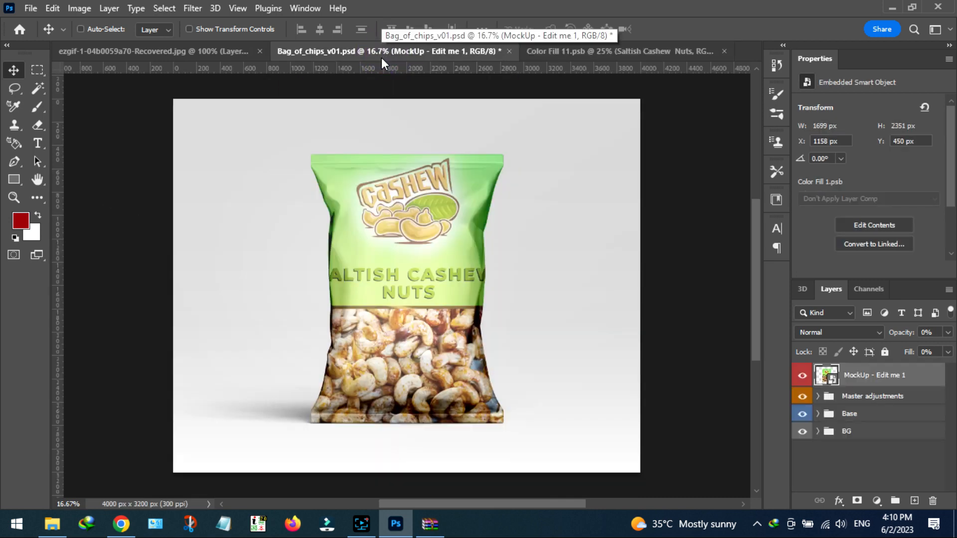
key(ctrl+plus)
- Return to the Color Fill 11.psb label, scale the title to about 71%, and centre it between the logo and the frame
click(587, 53)
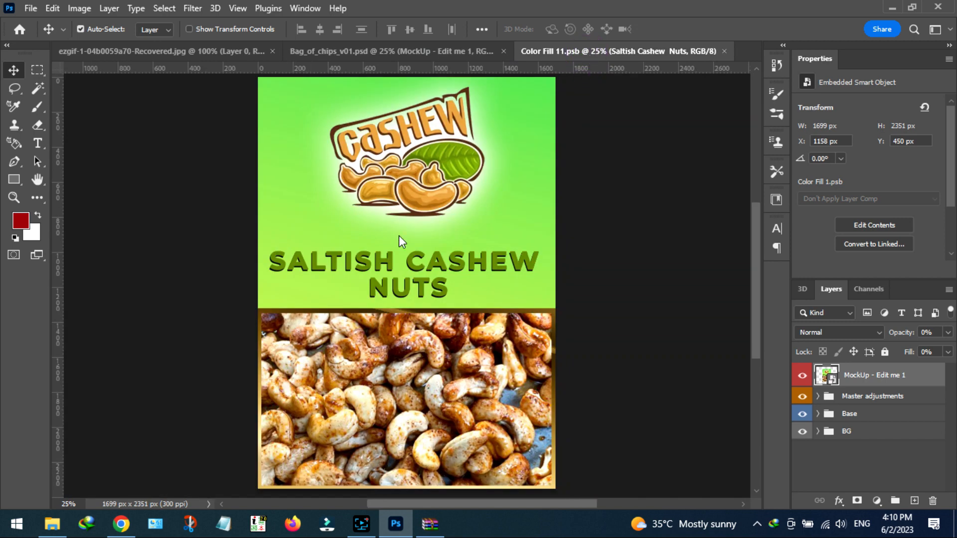
click(427, 260)
key(ctrl+t)
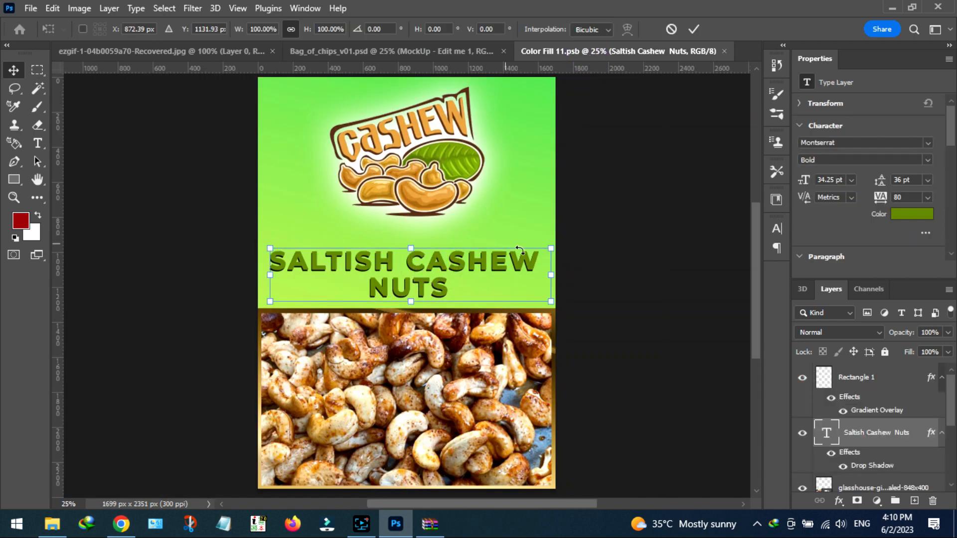
drag(551, 275, 473, 276)
drag(404, 269, 448, 258)
click(11, 71)
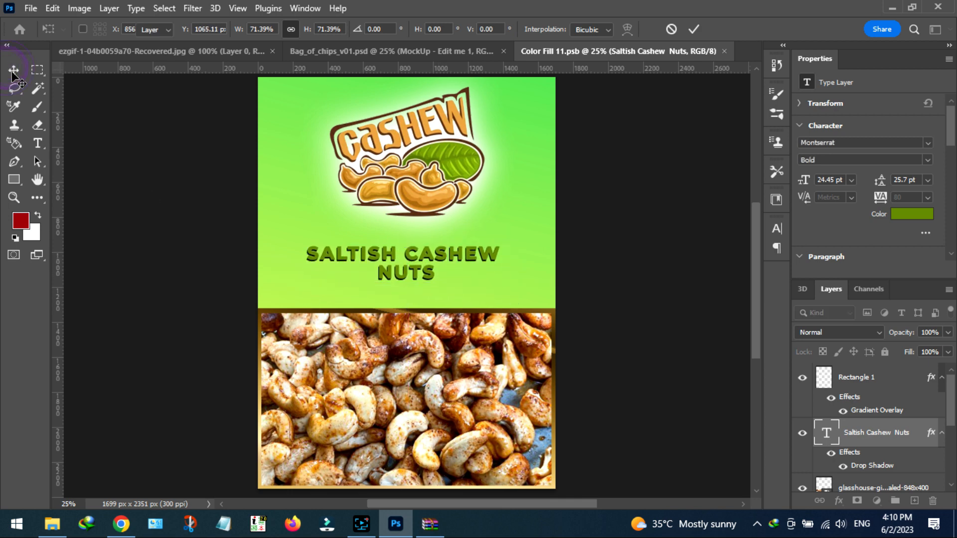
- Save the resized title in the label artwork and view the result on the bag mockup
key(ctrl+s)
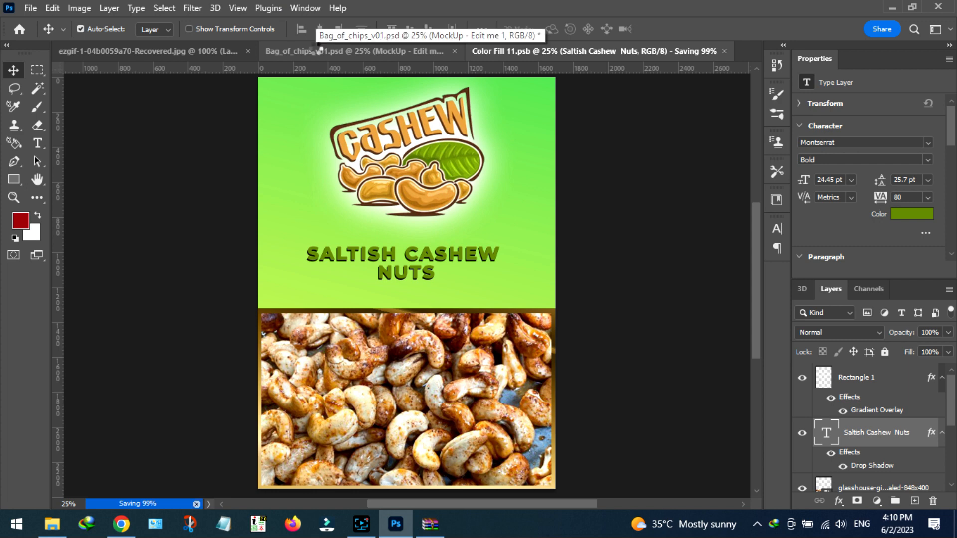
click(321, 51)
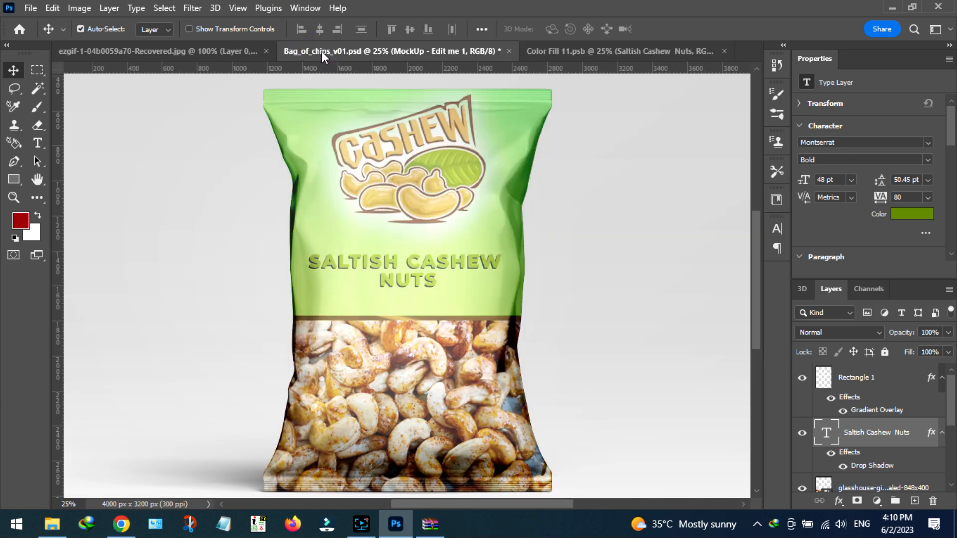